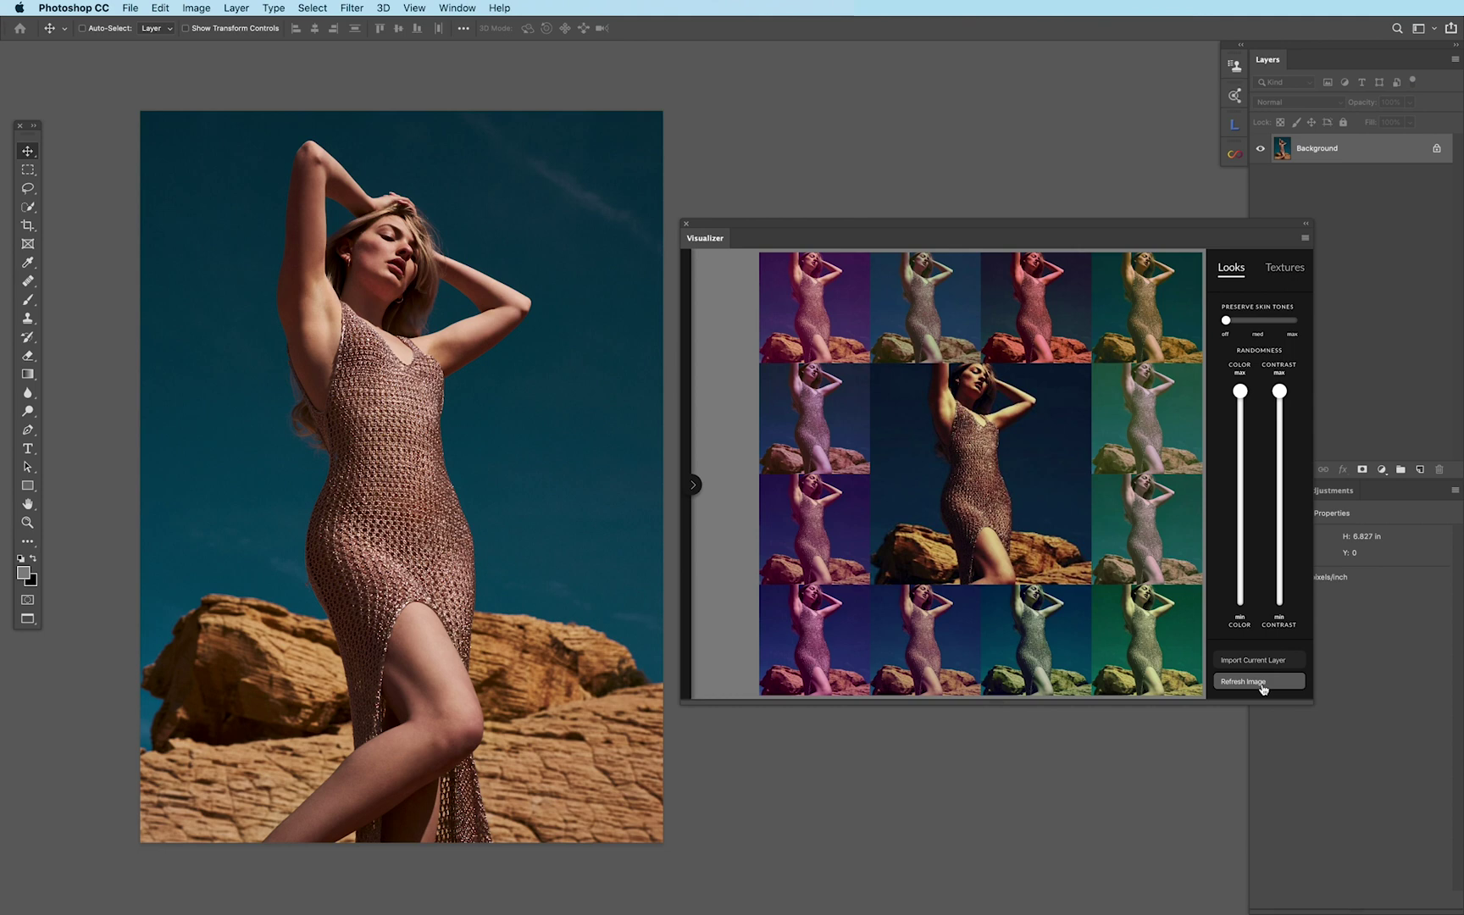
Briefly preview texture overlays, then drag colour and contrast randomness down to minimum.
{"action": "left_click", "coordinate": [1287, 269]}
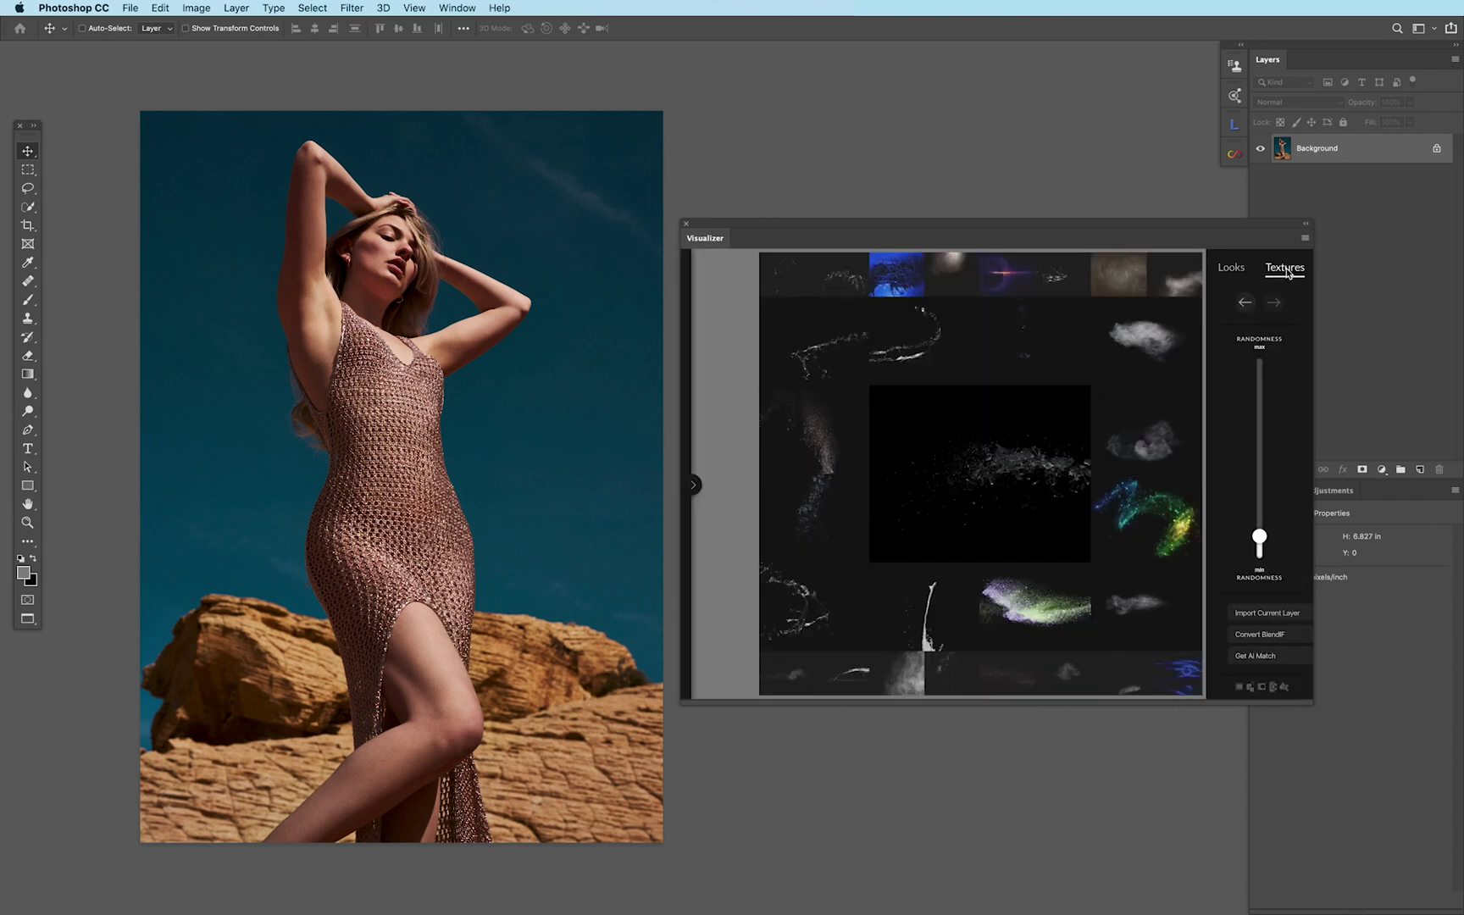
{"action": "left_click", "coordinate": [1239, 272]}
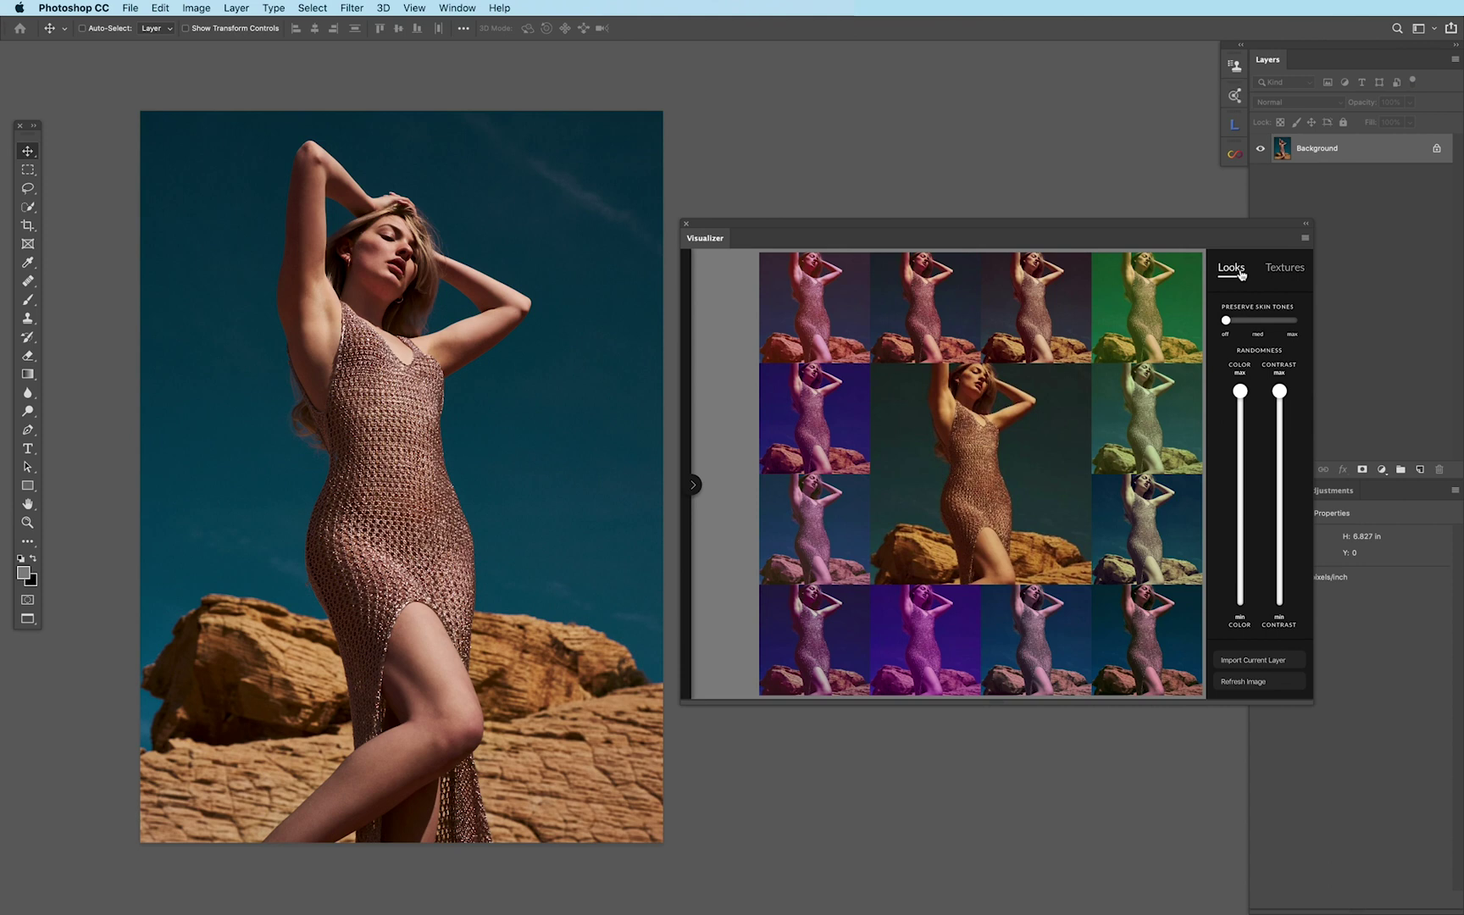
{"action": "mouse_move", "coordinate": [989, 508]}
{"action": "mouse_move", "coordinate": [993, 551]}
{"action": "mouse_move", "coordinate": [1015, 424]}
{"action": "left_click_drag", "start_coordinate": [1240, 399], "coordinate": [1233, 597]}
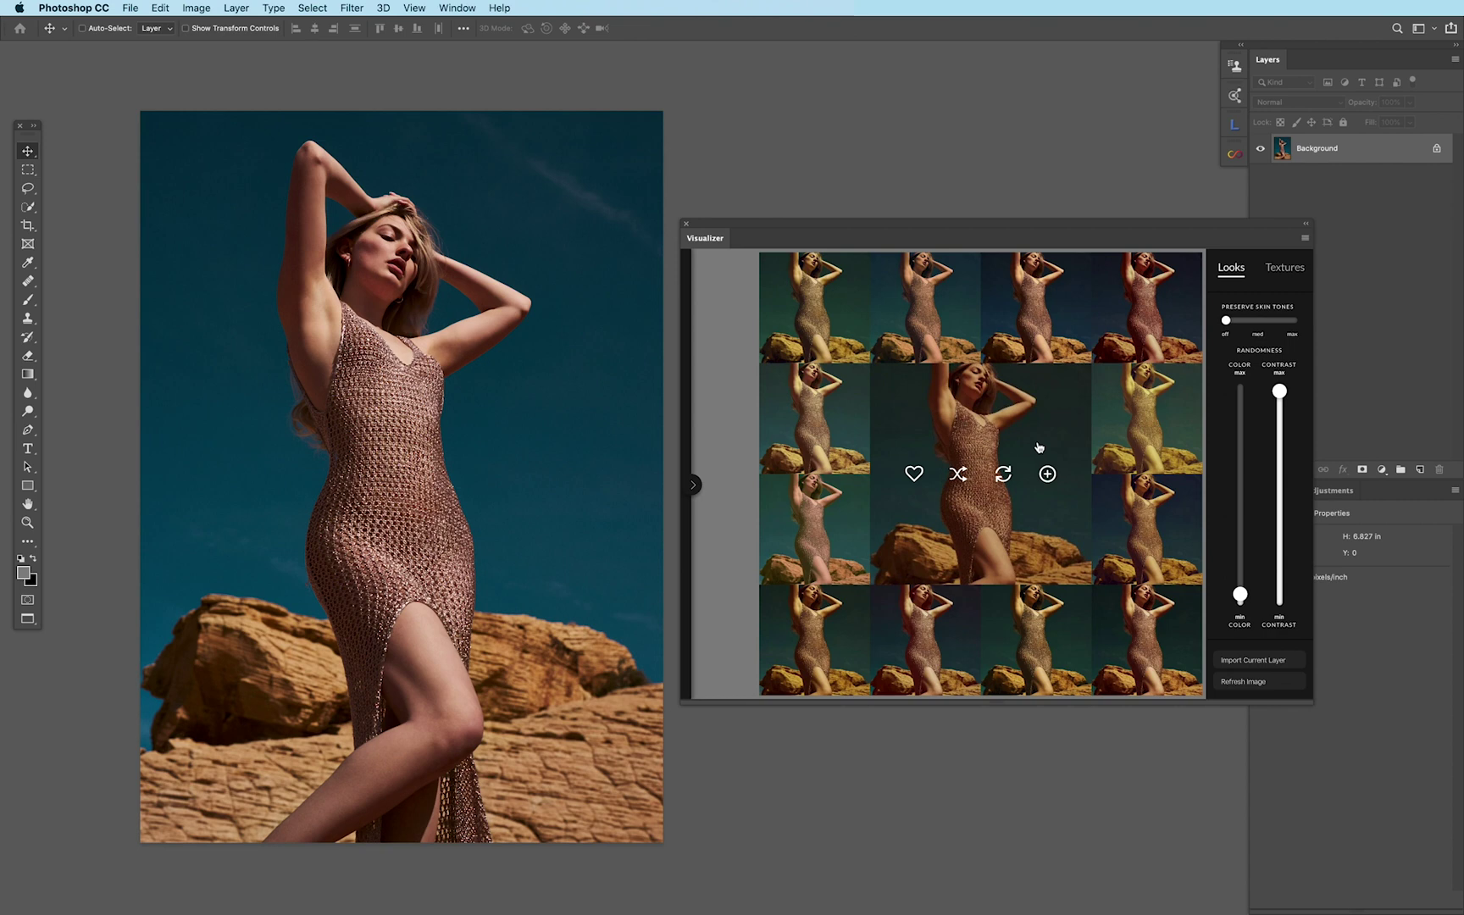
{"action": "left_click_drag", "start_coordinate": [1279, 391], "coordinate": [1283, 596]}
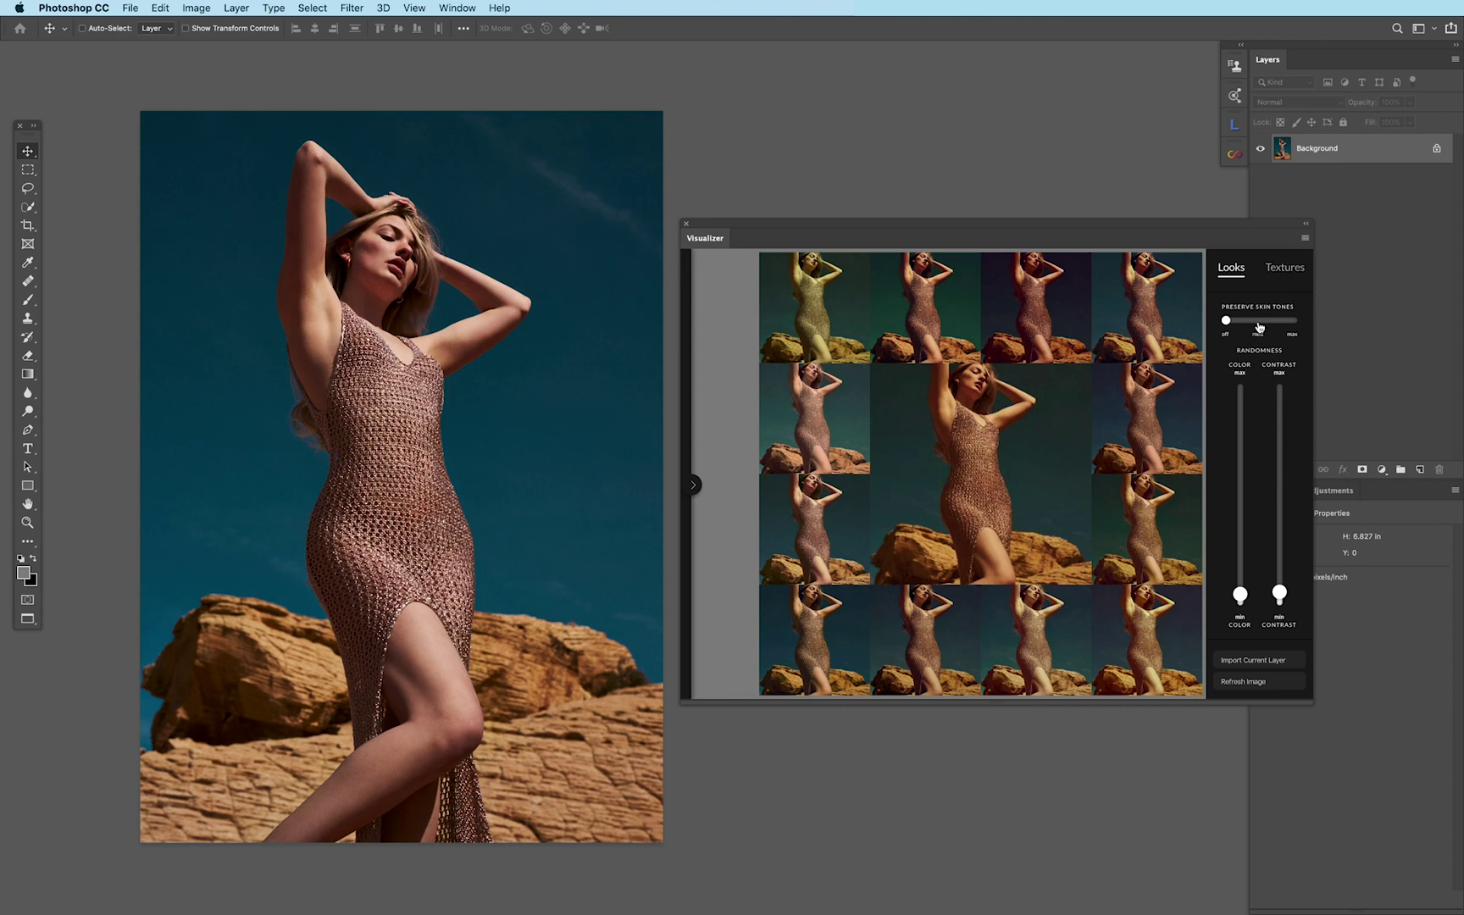
Try Preserve Skin Tones at medium and maximum, then switch it back off.
{"action": "left_click", "coordinate": [1259, 325]}
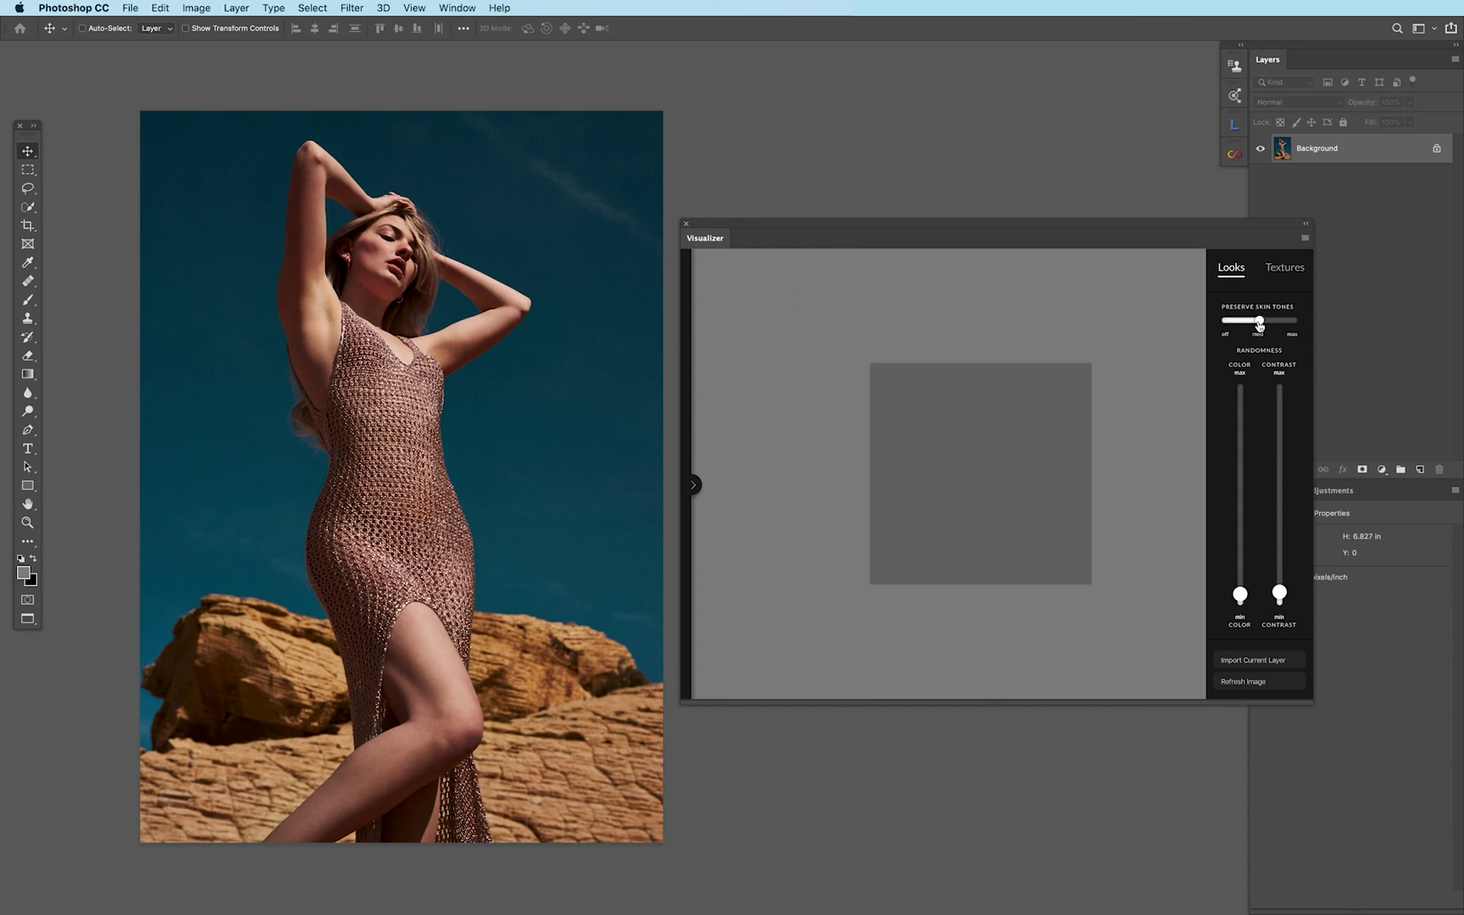
{"action": "left_click", "coordinate": [1290, 323]}
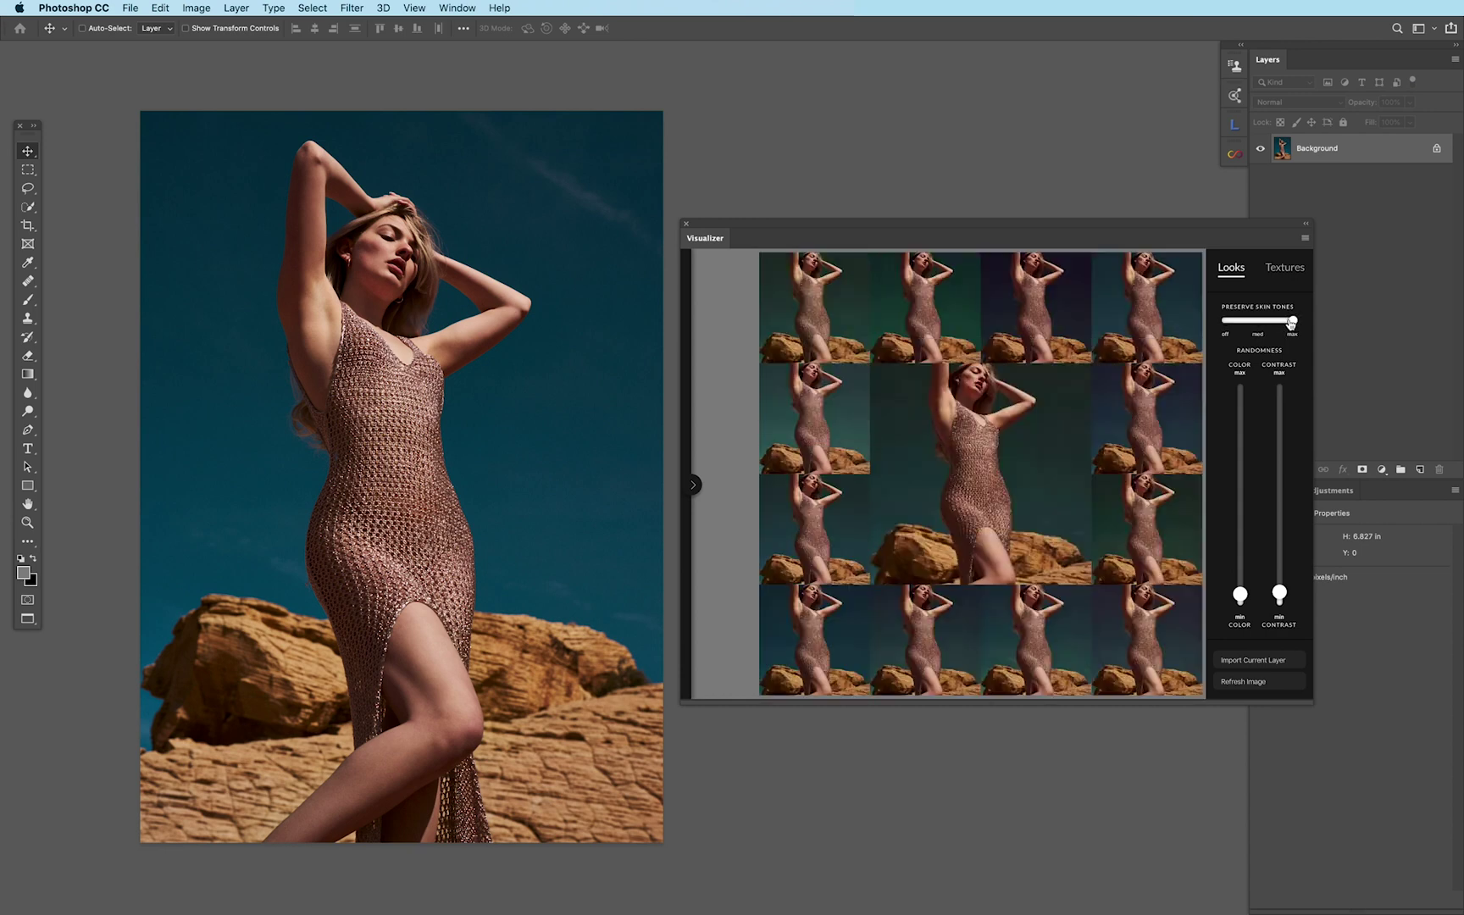
{"action": "mouse_move", "coordinate": [1059, 419]}
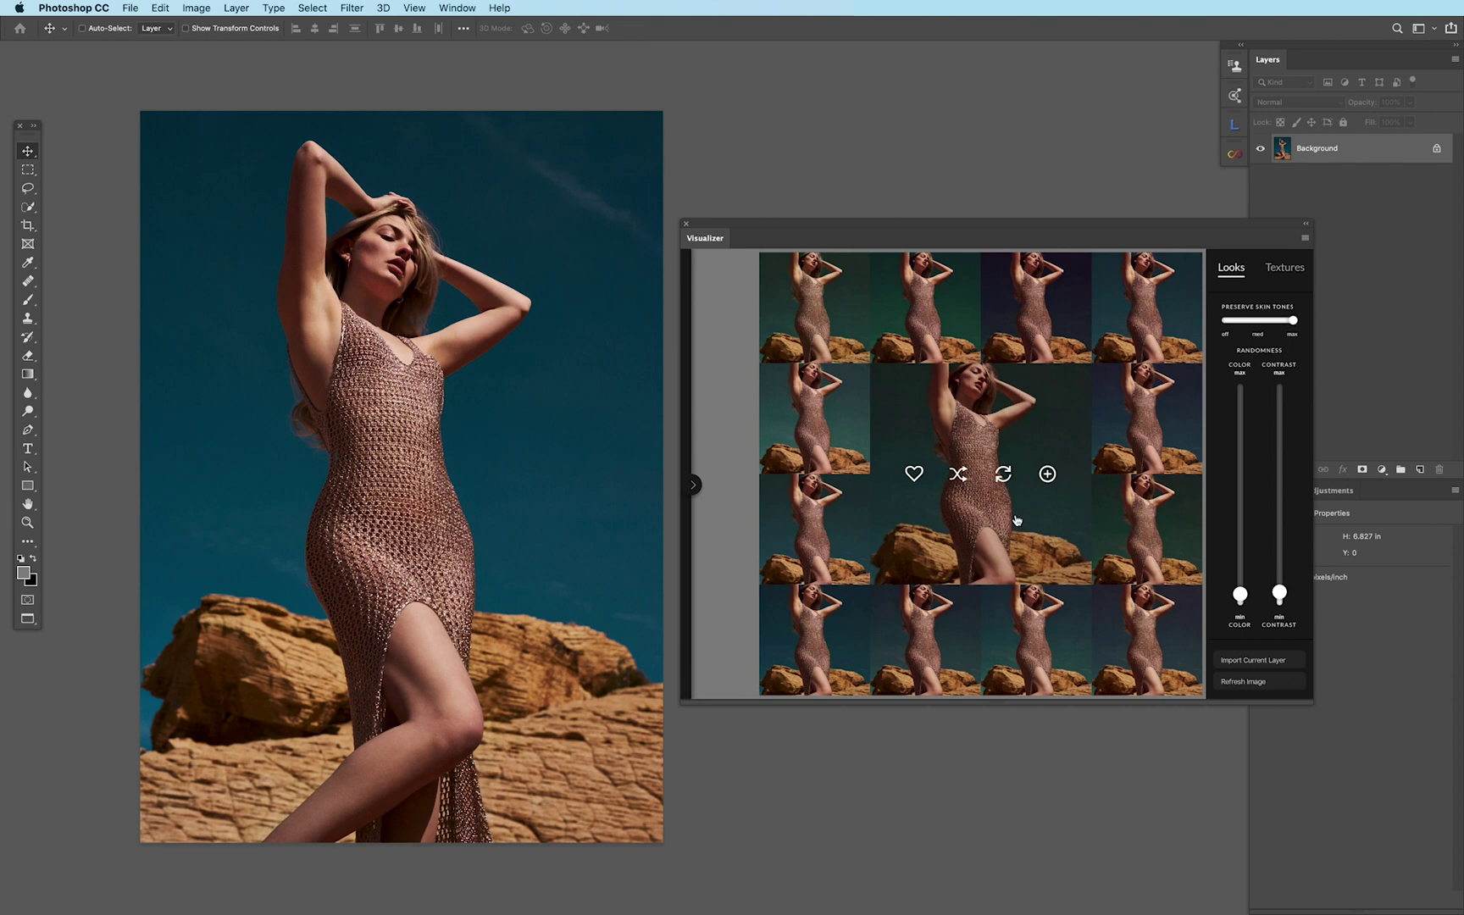
{"action": "left_click", "coordinate": [1228, 322]}
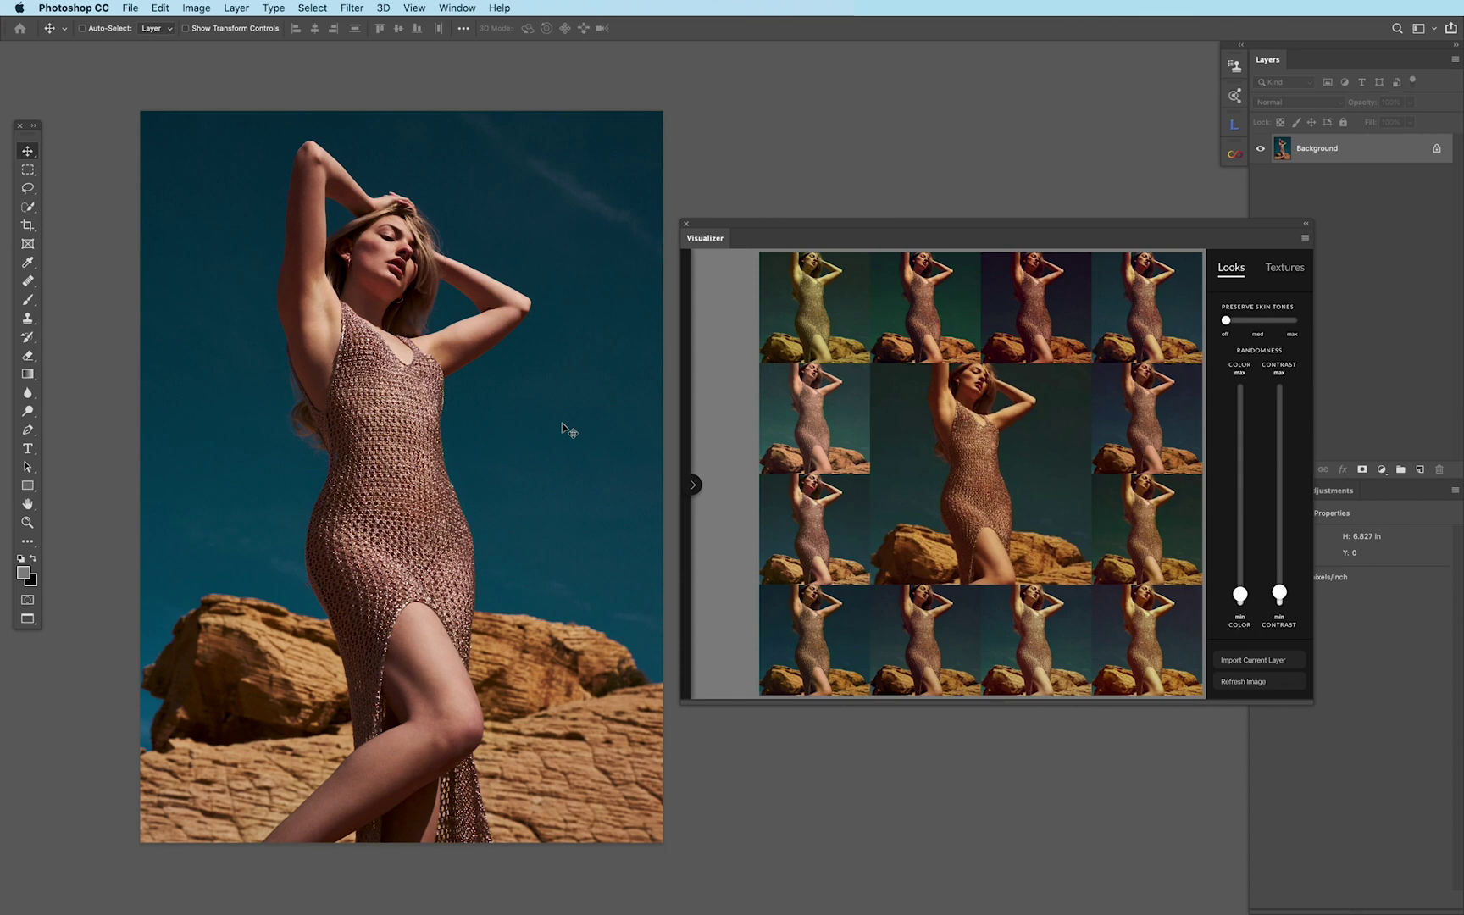
{"action": "mouse_move", "coordinate": [924, 464]}
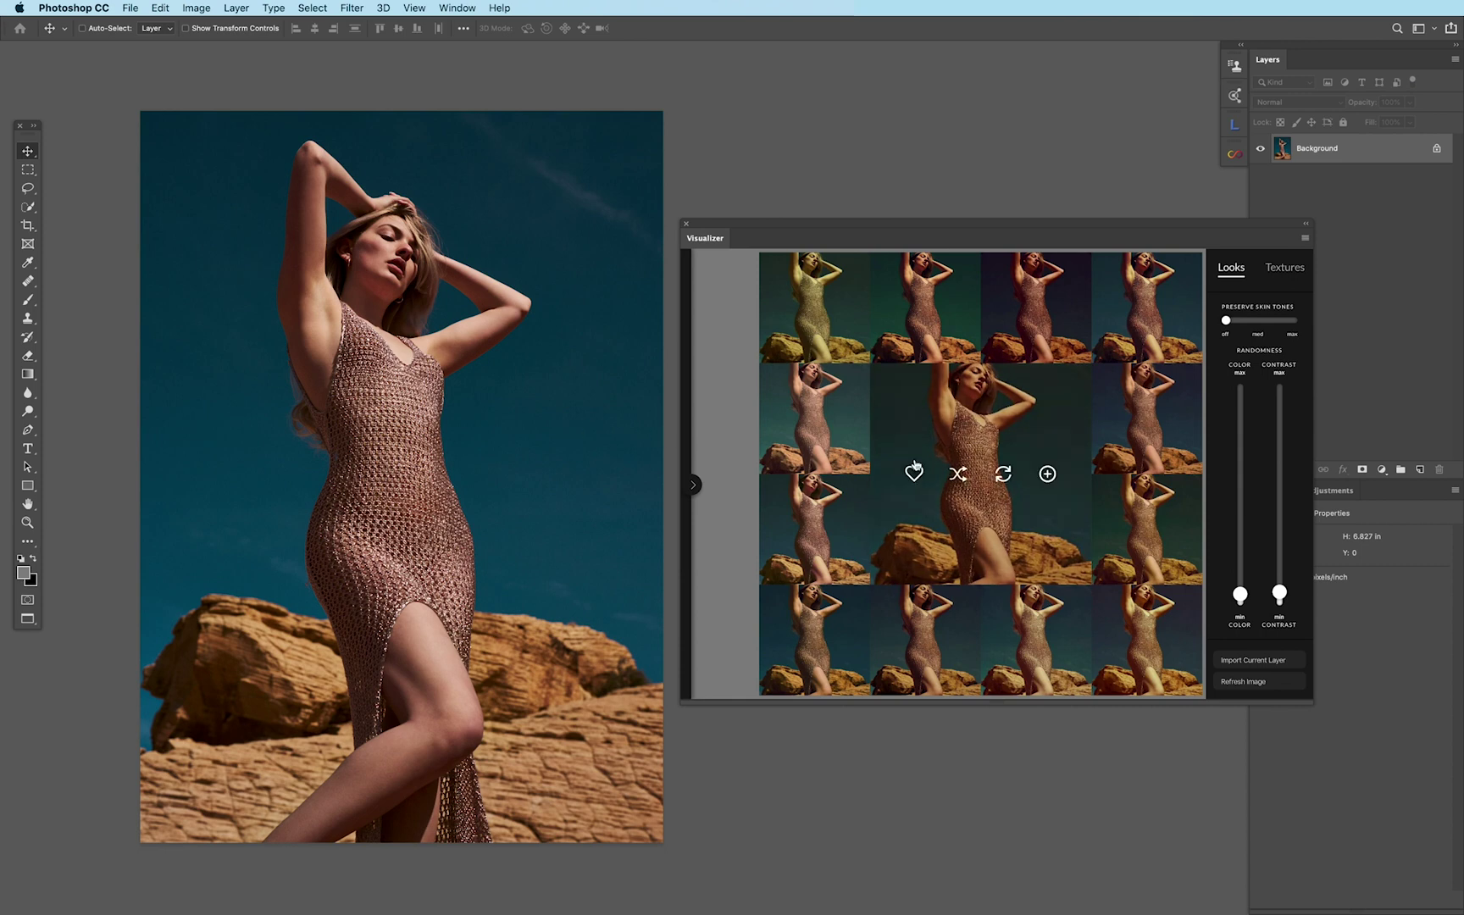
Add the centre look as an Infinite look Color Lookup layer, then regenerate variations around it.
{"action": "left_click", "coordinate": [1047, 474]}
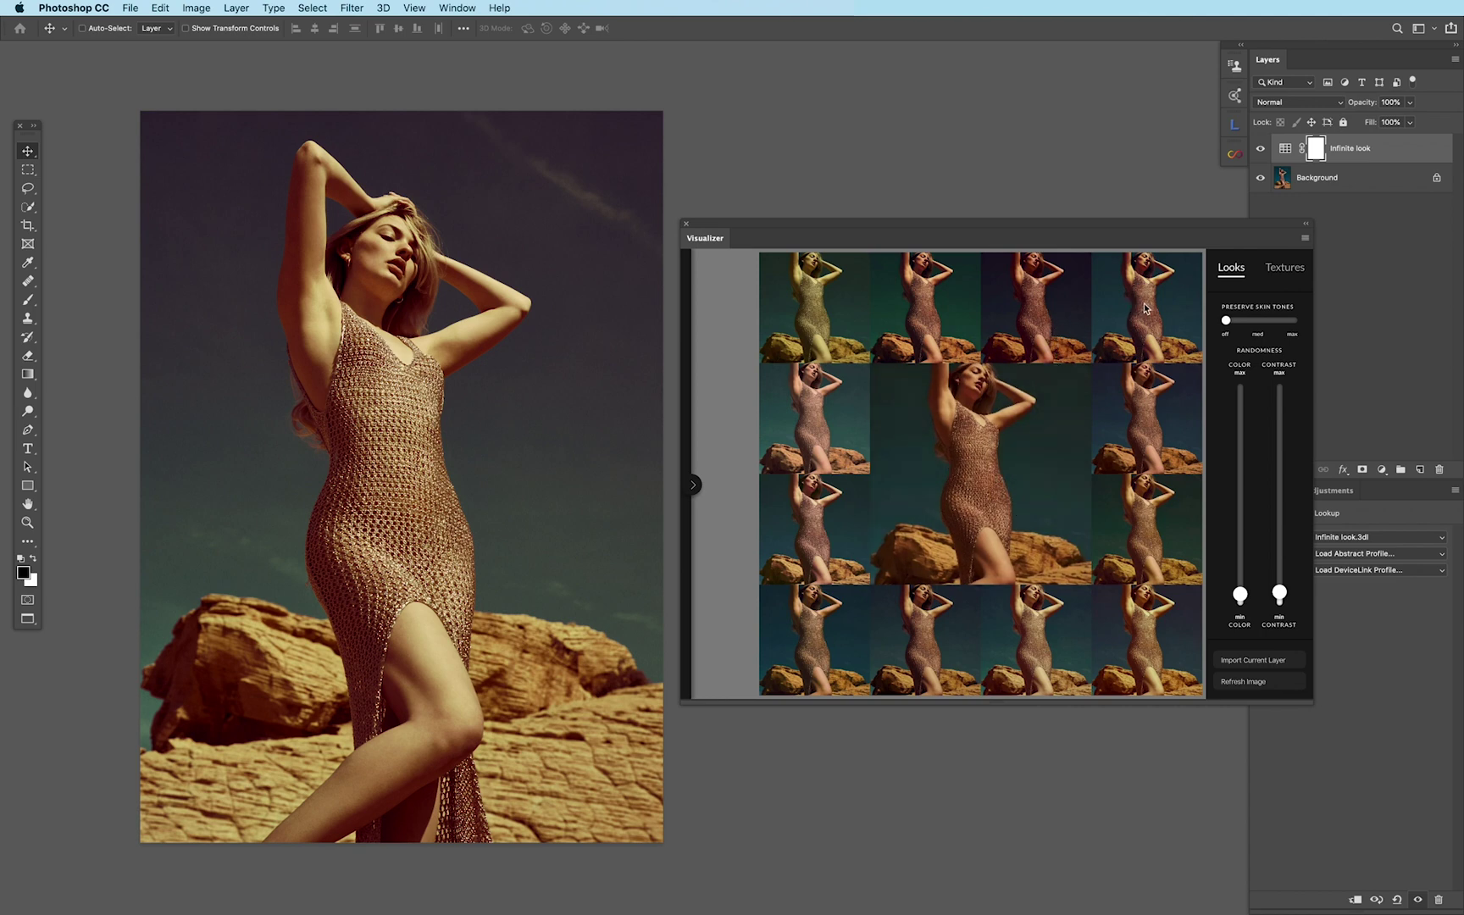
{"action": "left_click", "coordinate": [1003, 470]}
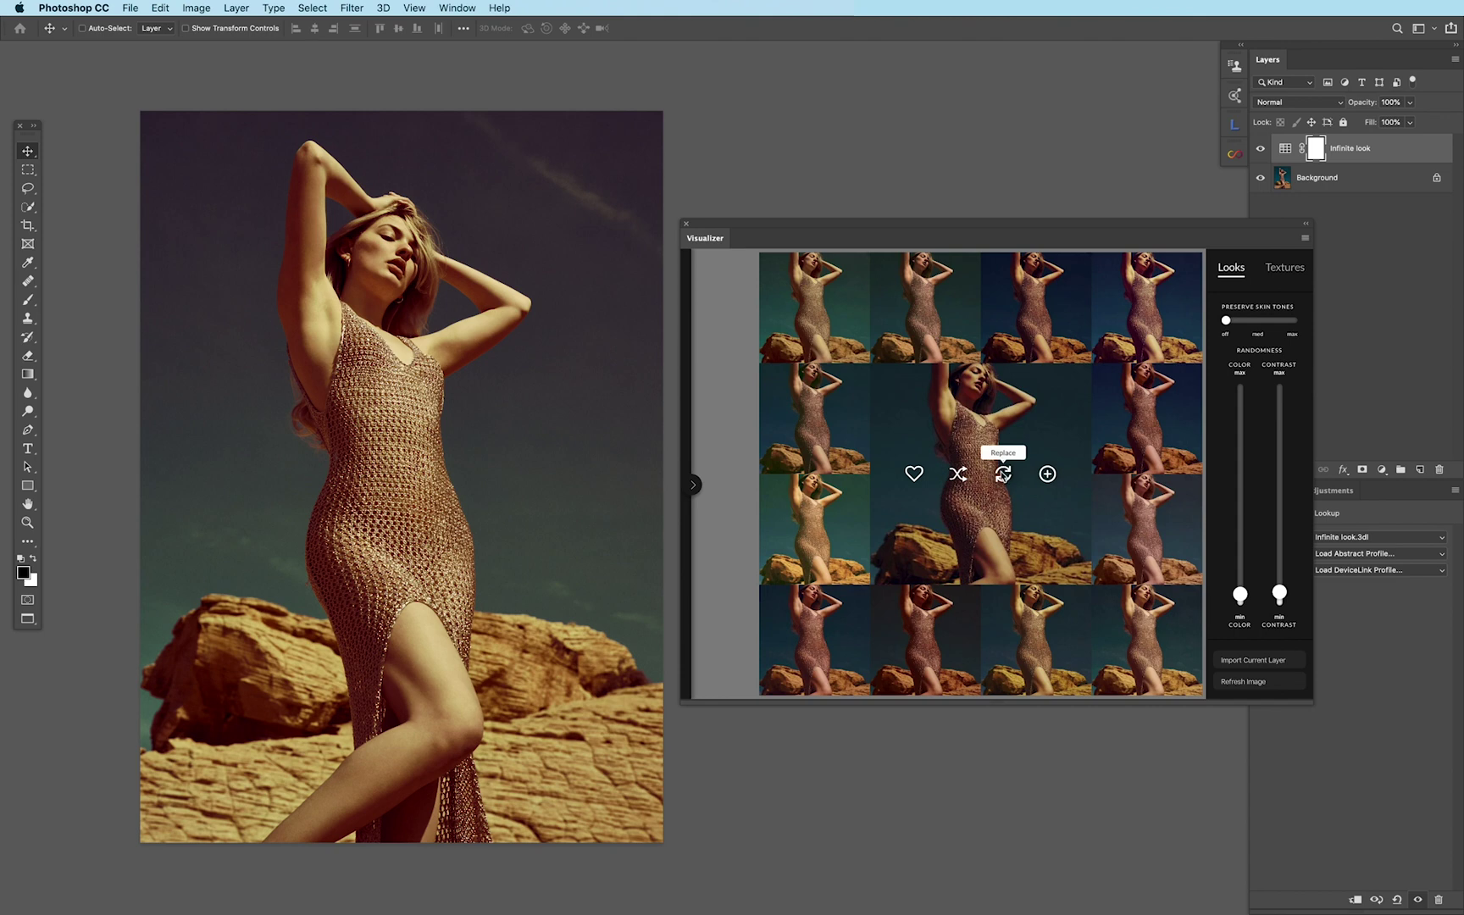
Undo a duplicate look layer, replace the existing grade with the centre look, and re-shuffle variations.
{"action": "left_click", "coordinate": [1048, 473]}
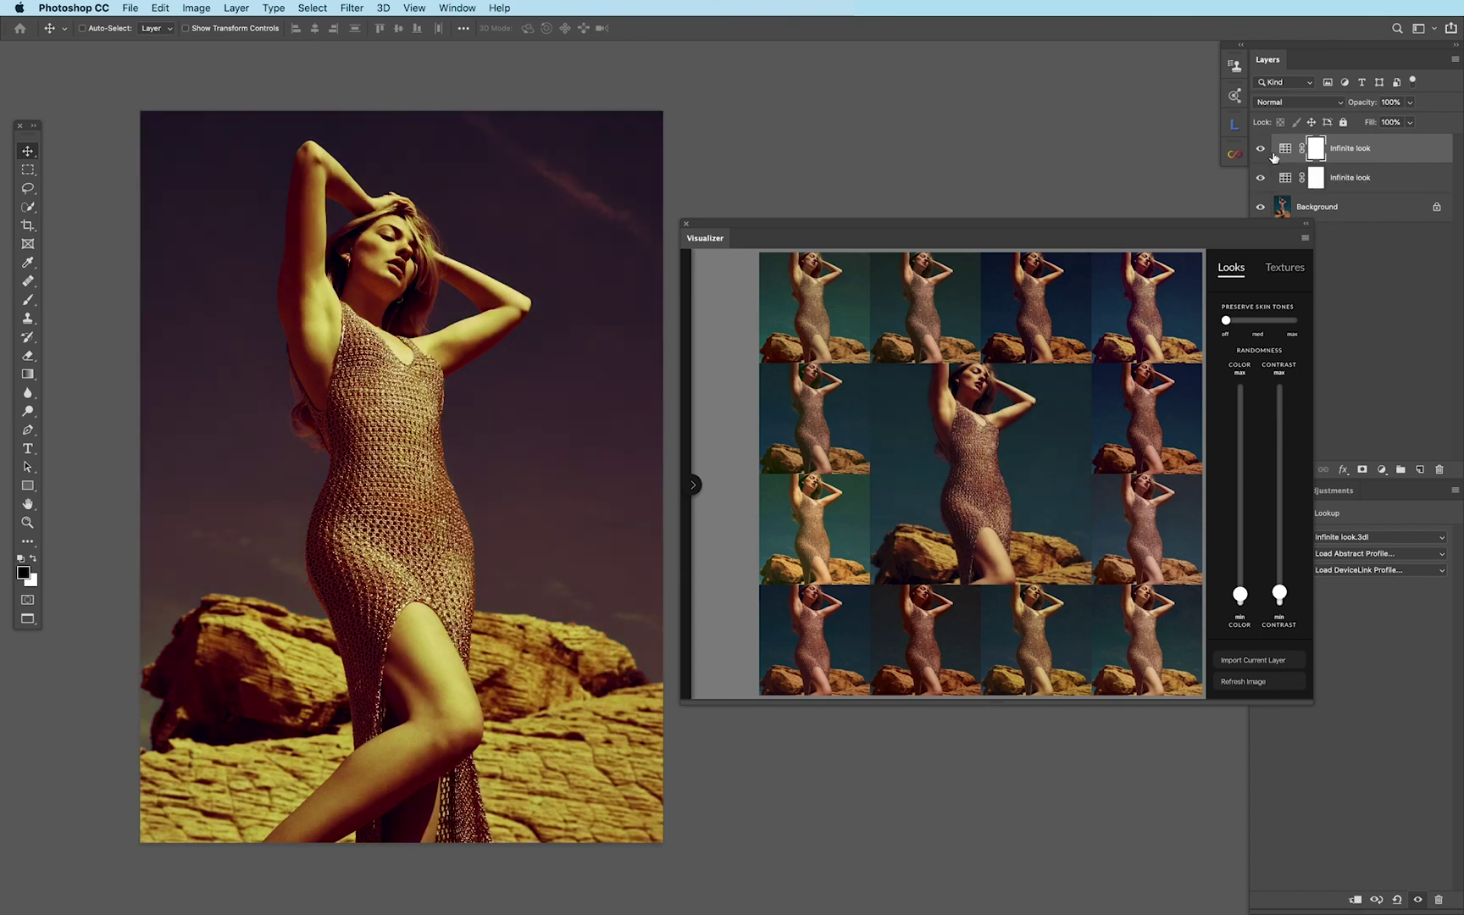
{"action": "key", "text": "super+z"}
{"action": "mouse_move", "coordinate": [1006, 476]}
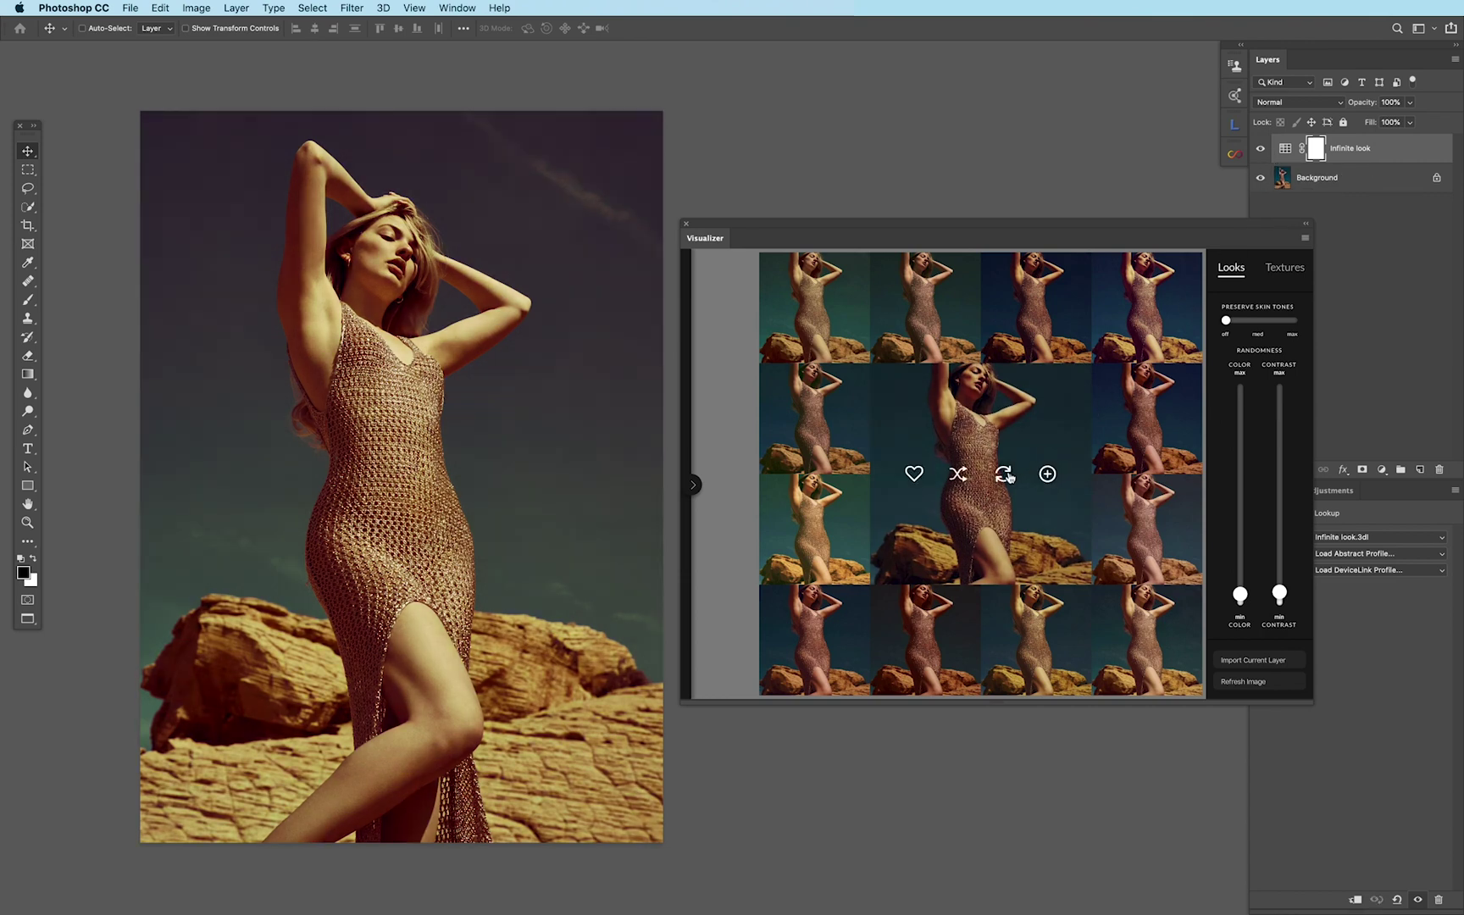
{"action": "left_click", "coordinate": [1004, 476]}
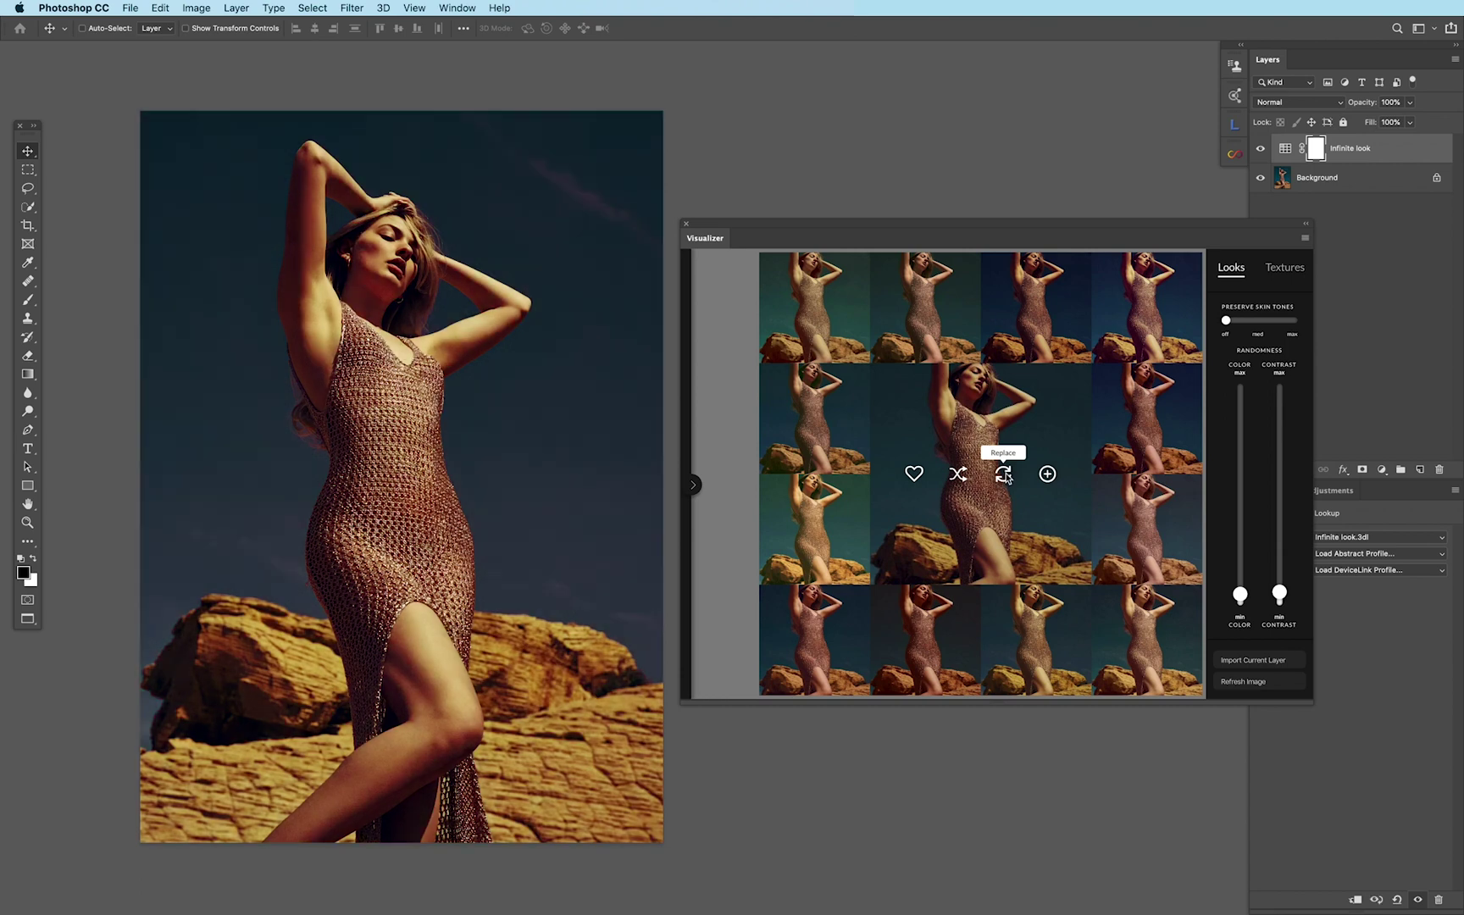
{"action": "left_click", "coordinate": [958, 476]}
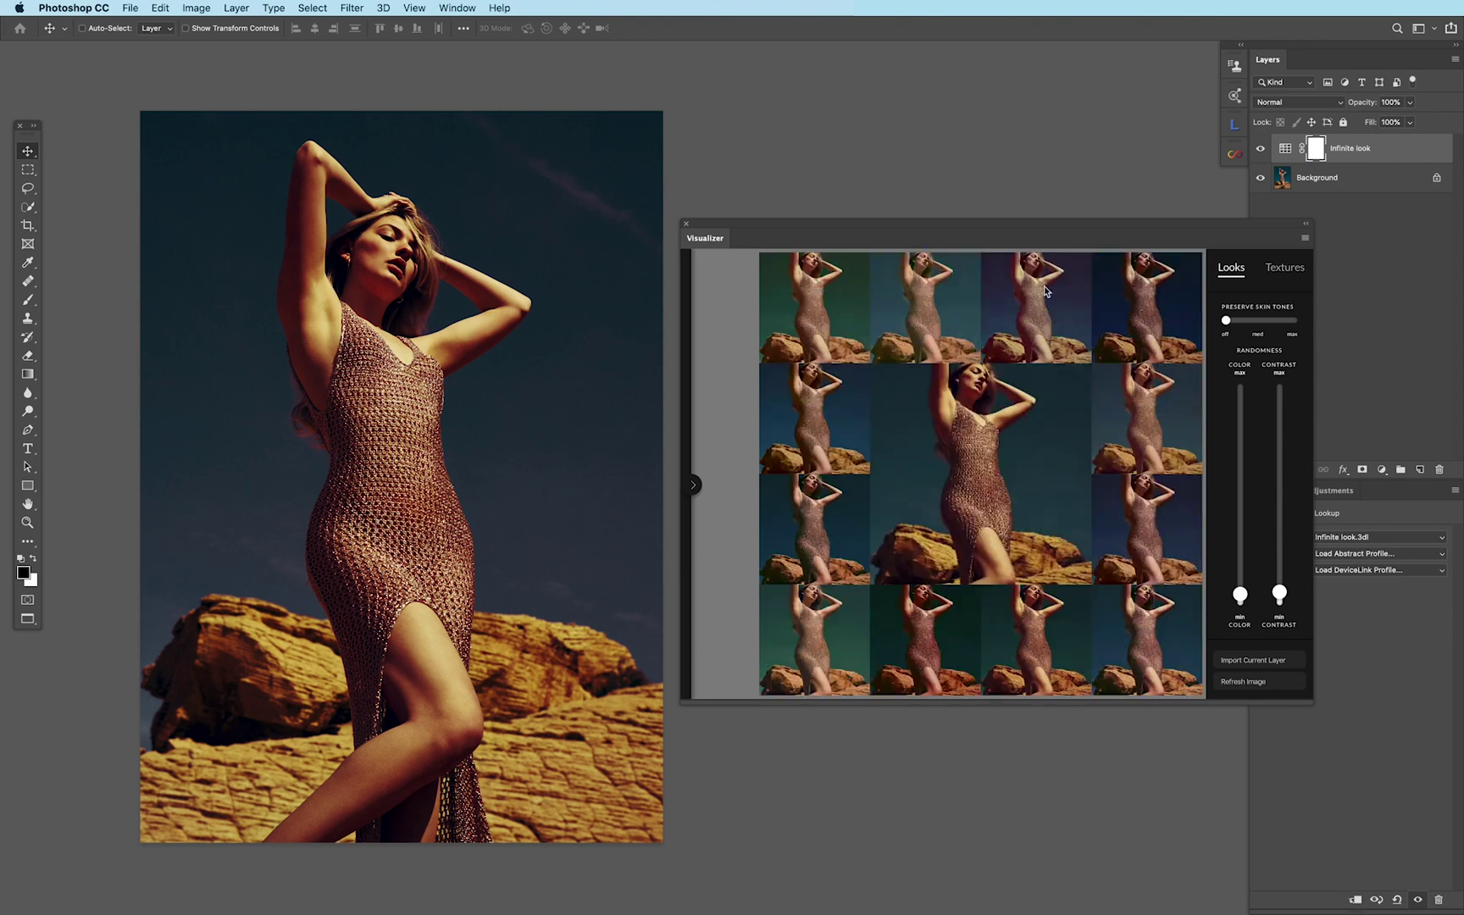
{"action": "mouse_move", "coordinate": [1013, 499]}
Save the centre look as favourite 'Teal Blue Green', then load the All Sky and Green Sky favourites.
{"action": "left_click", "coordinate": [694, 486]}
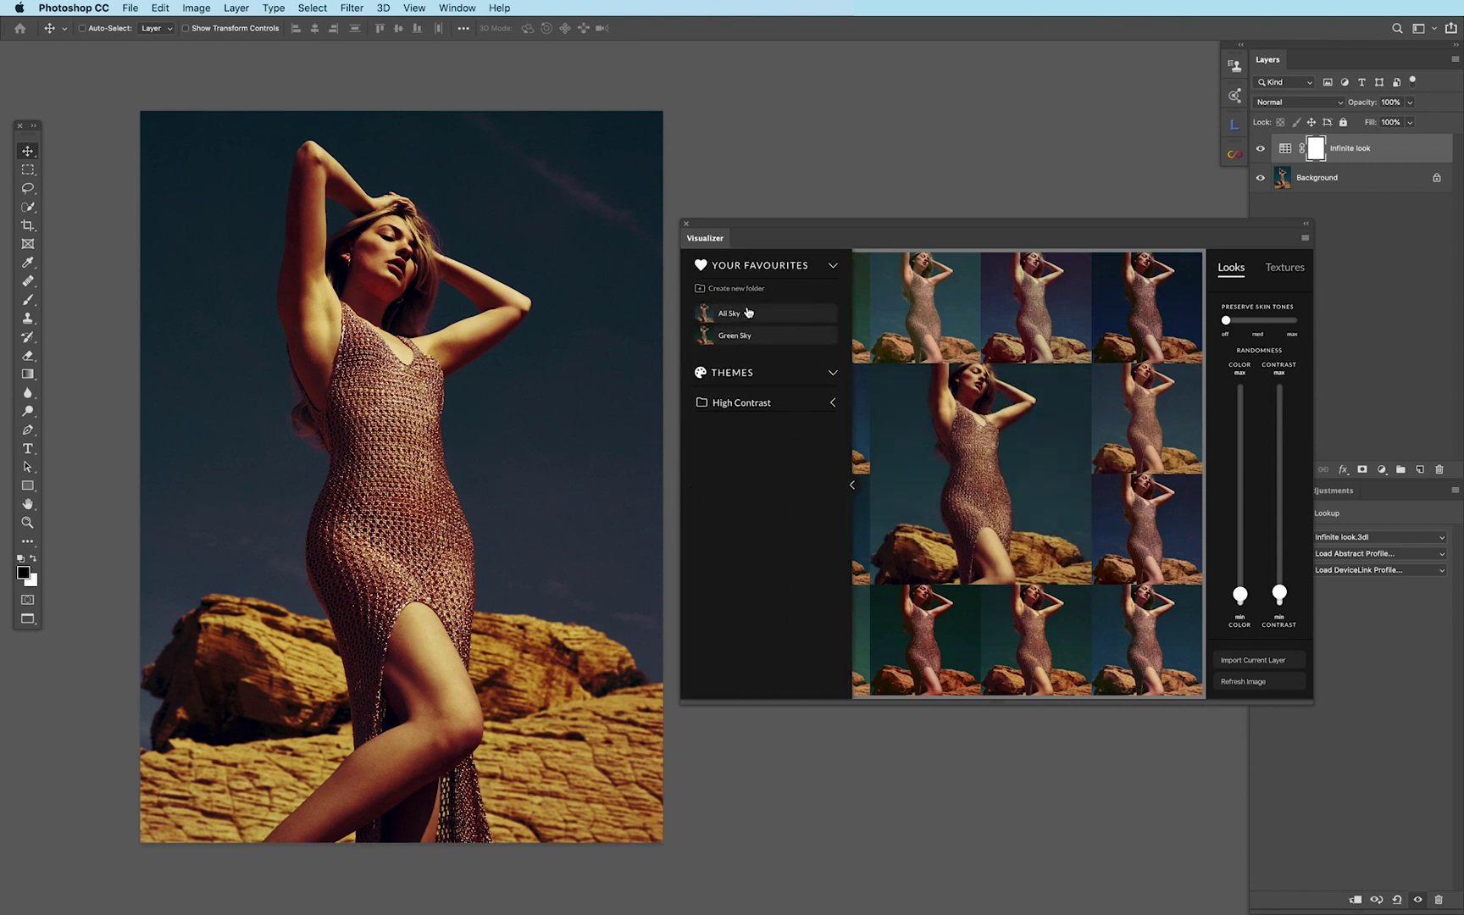
{"action": "left_click_drag", "start_coordinate": [675, 321], "coordinate": [572, 324]}
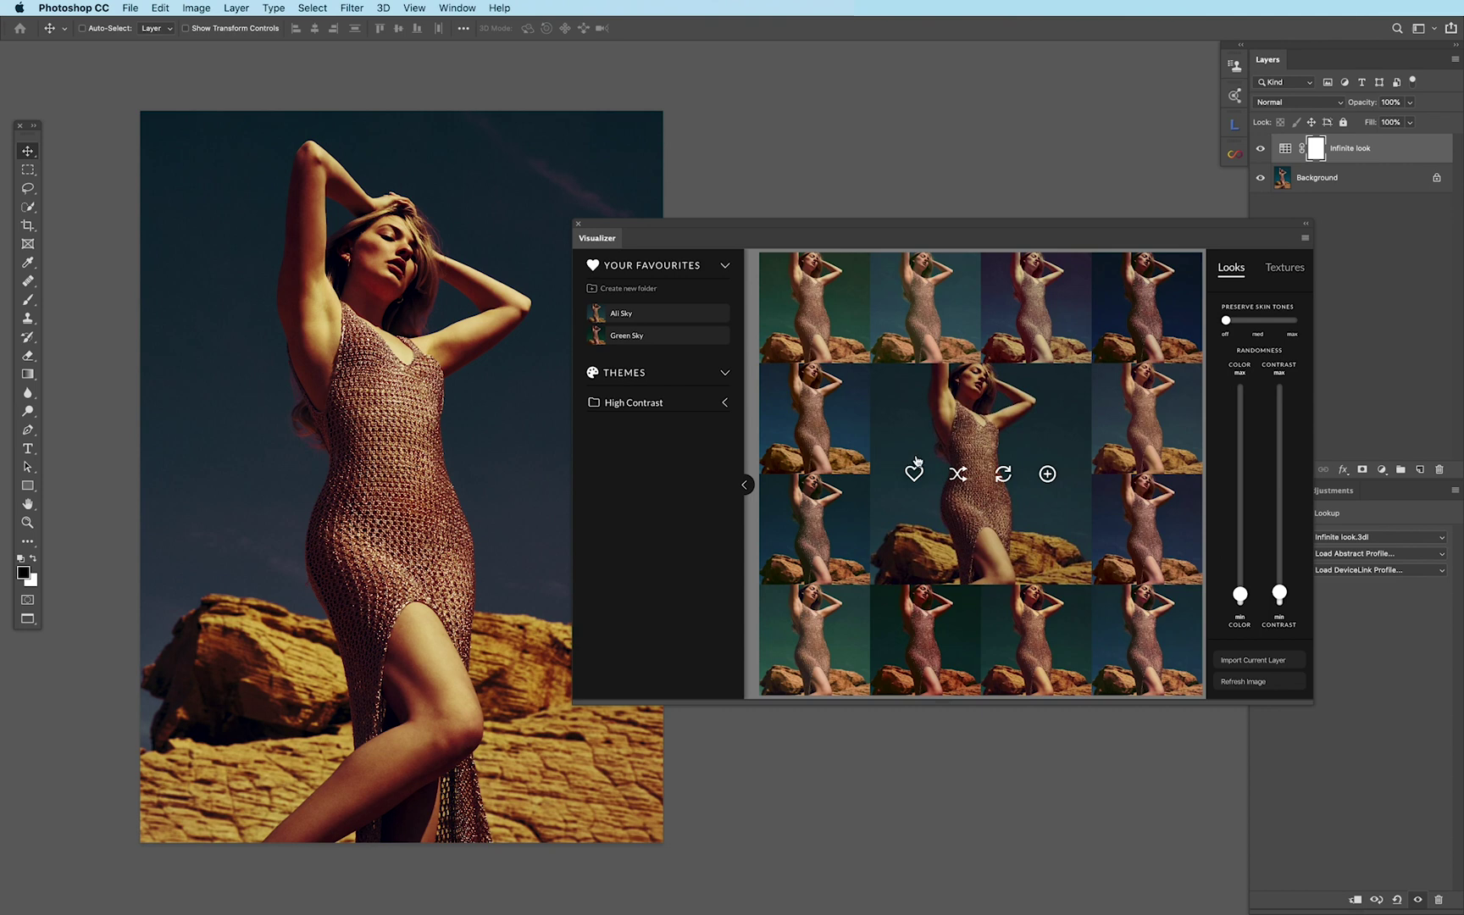
{"action": "left_click", "coordinate": [913, 472]}
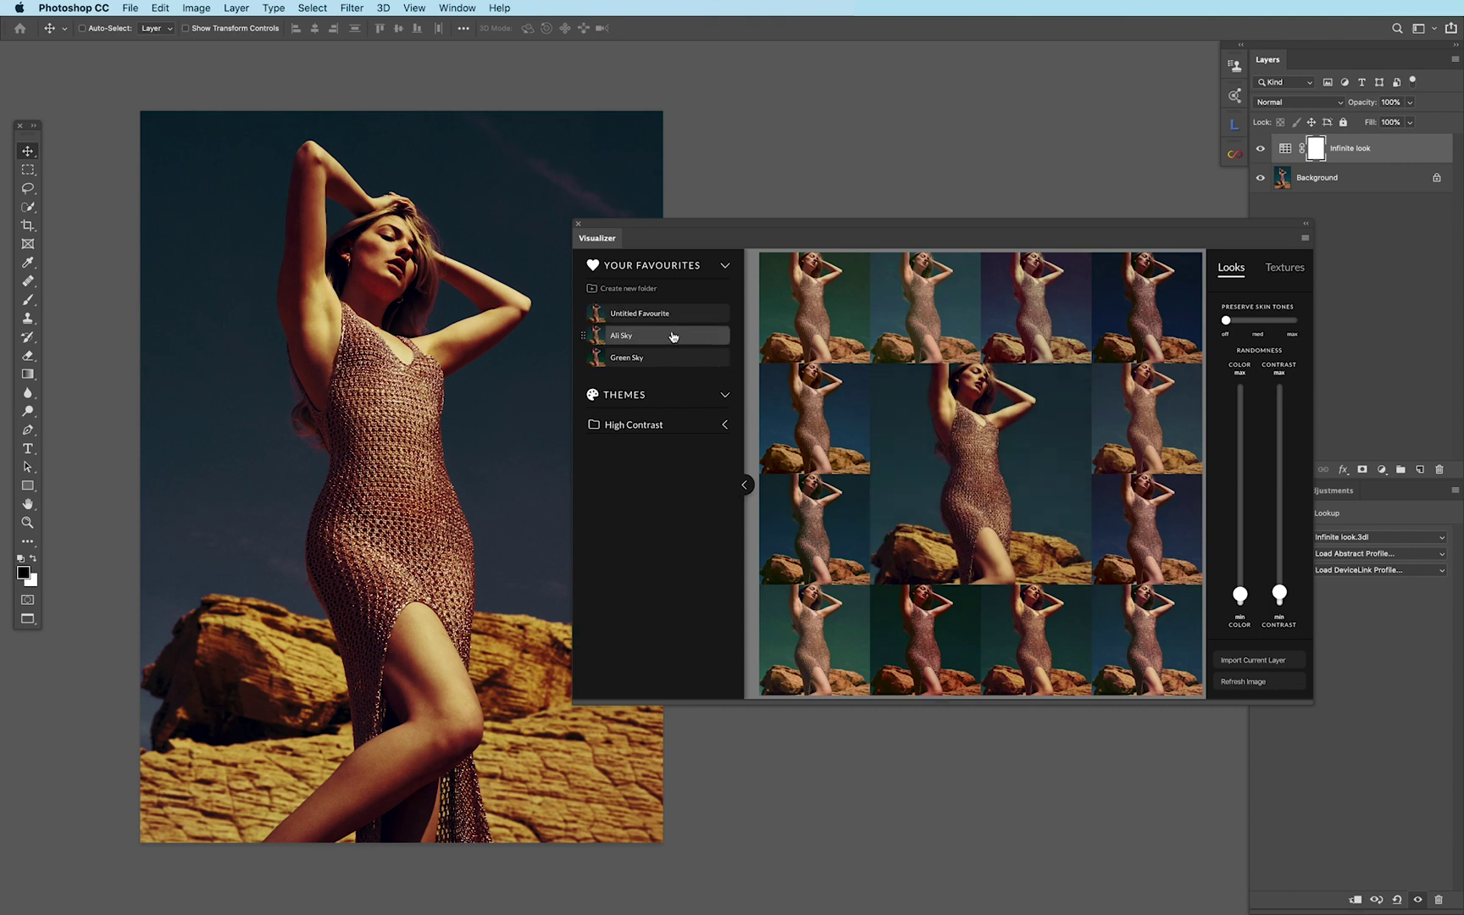
{"action": "left_click", "coordinate": [636, 316]}
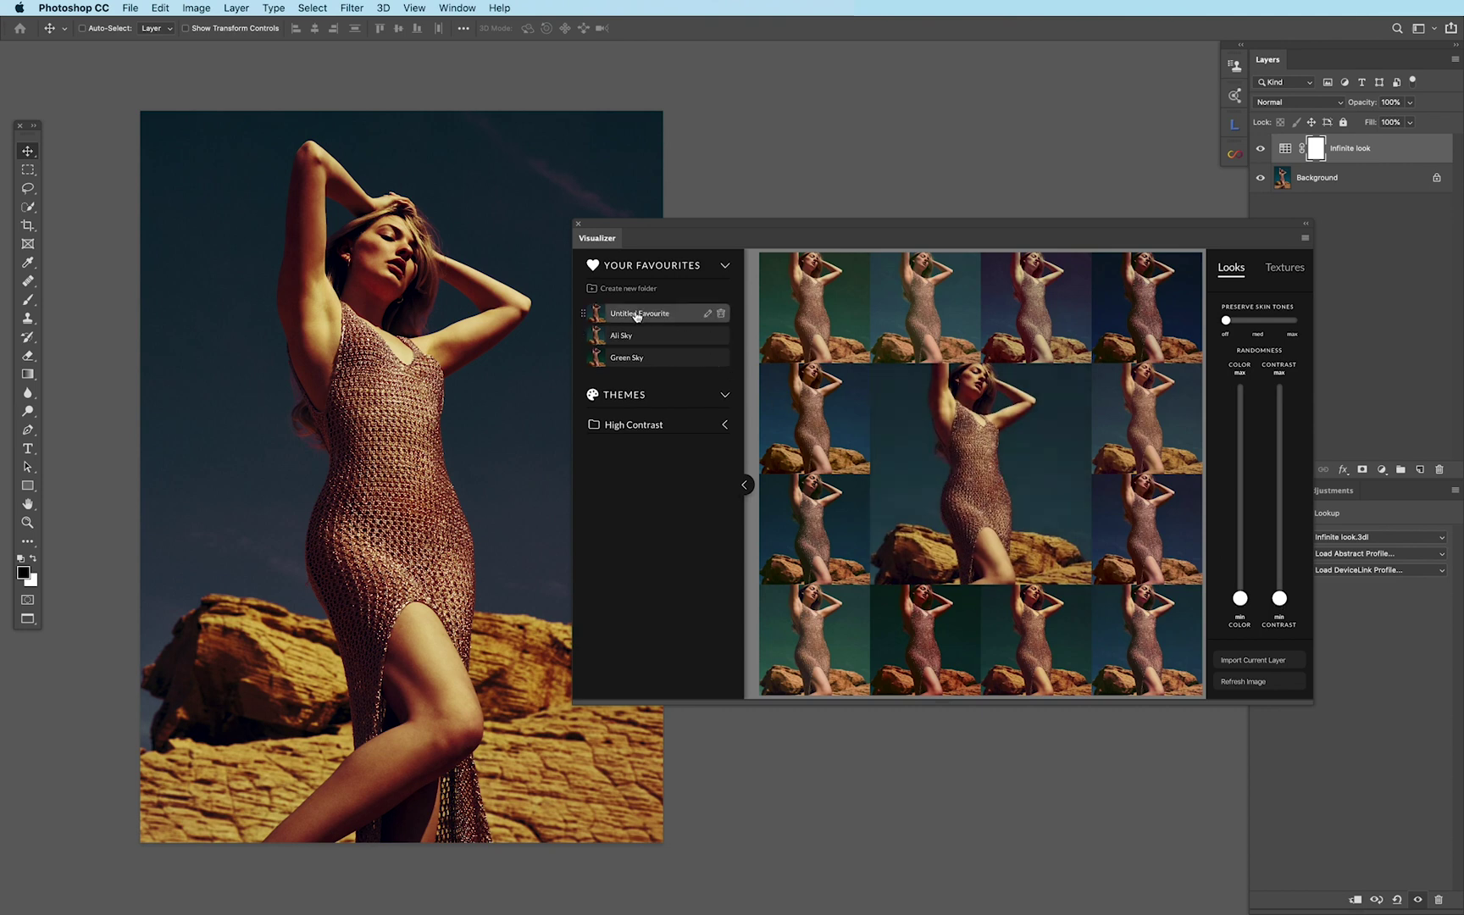
{"action": "left_click", "coordinate": [707, 314]}
{"action": "type", "text": "Team"}
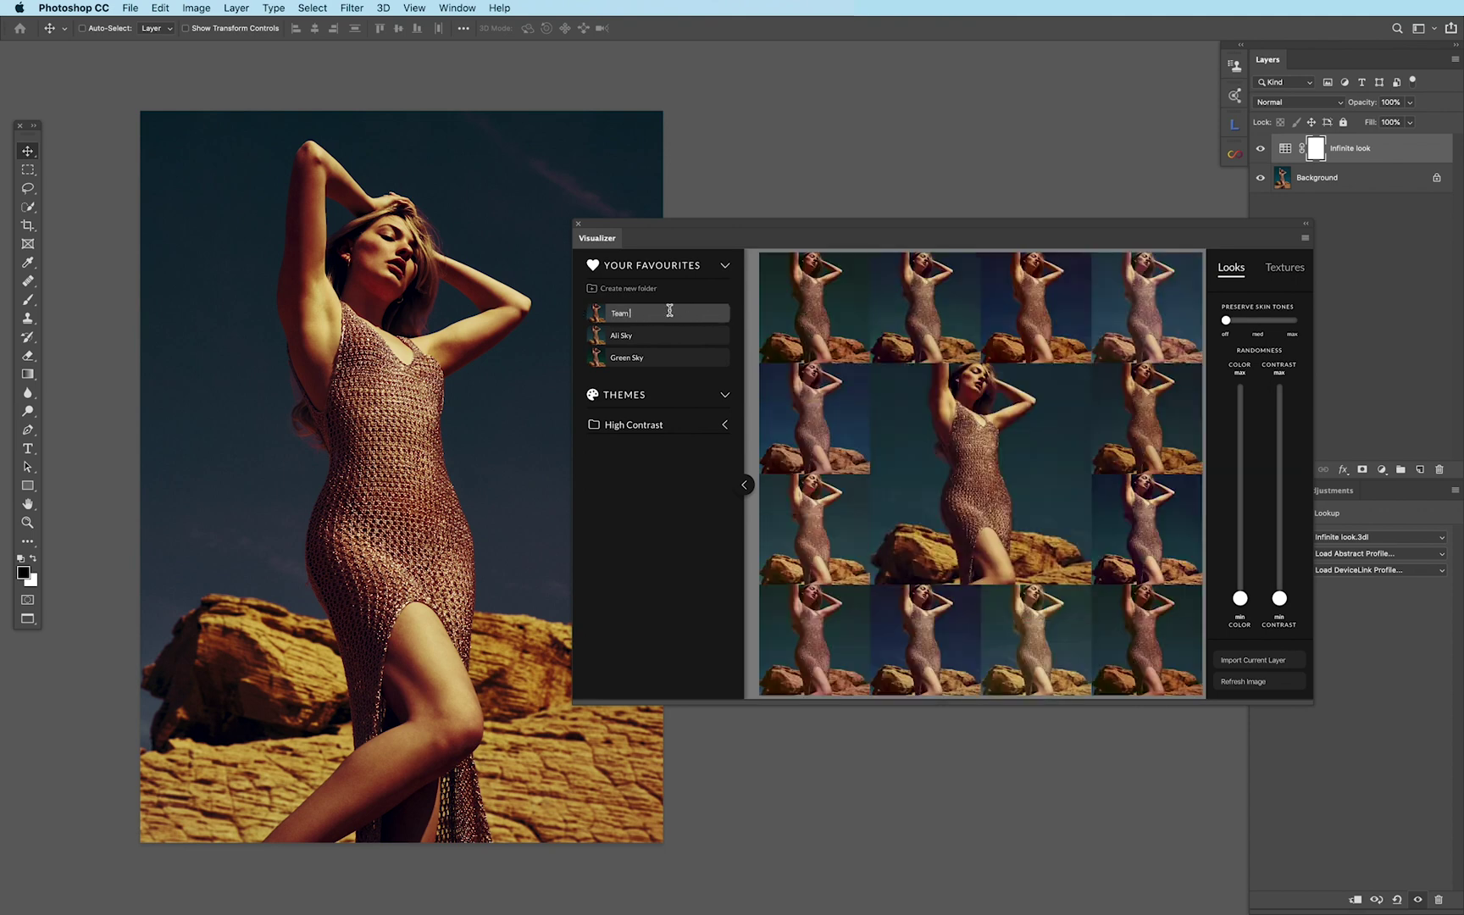
{"action": "key", "text": "BackSpace"}
{"action": "type", "text": "l Blue Green"}
{"action": "key", "text": "Return"}
{"action": "left_click", "coordinate": [645, 337]}
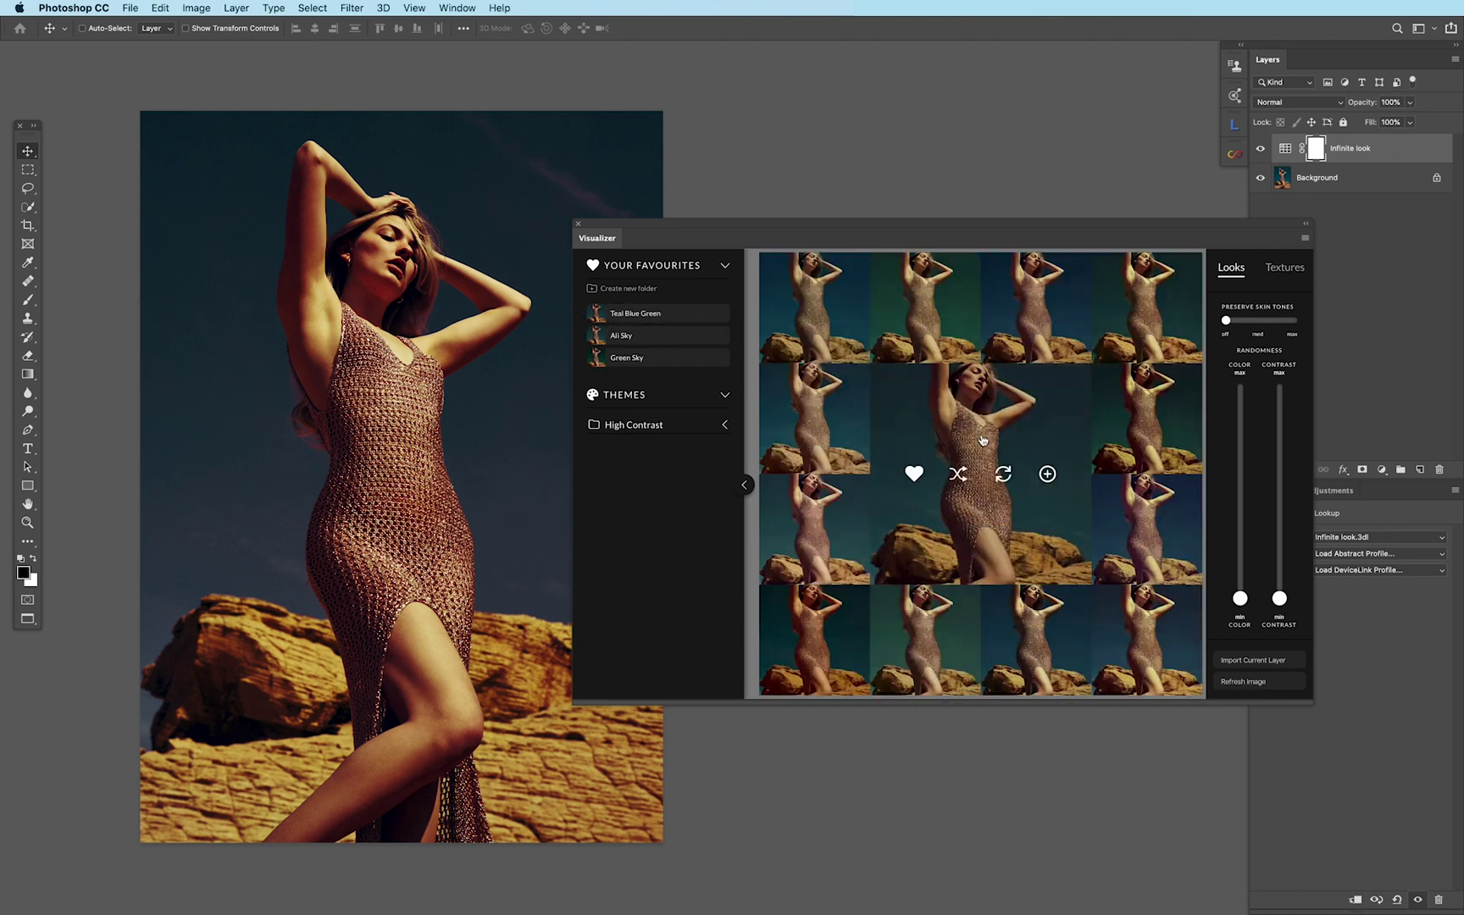
{"action": "left_click", "coordinate": [633, 357]}
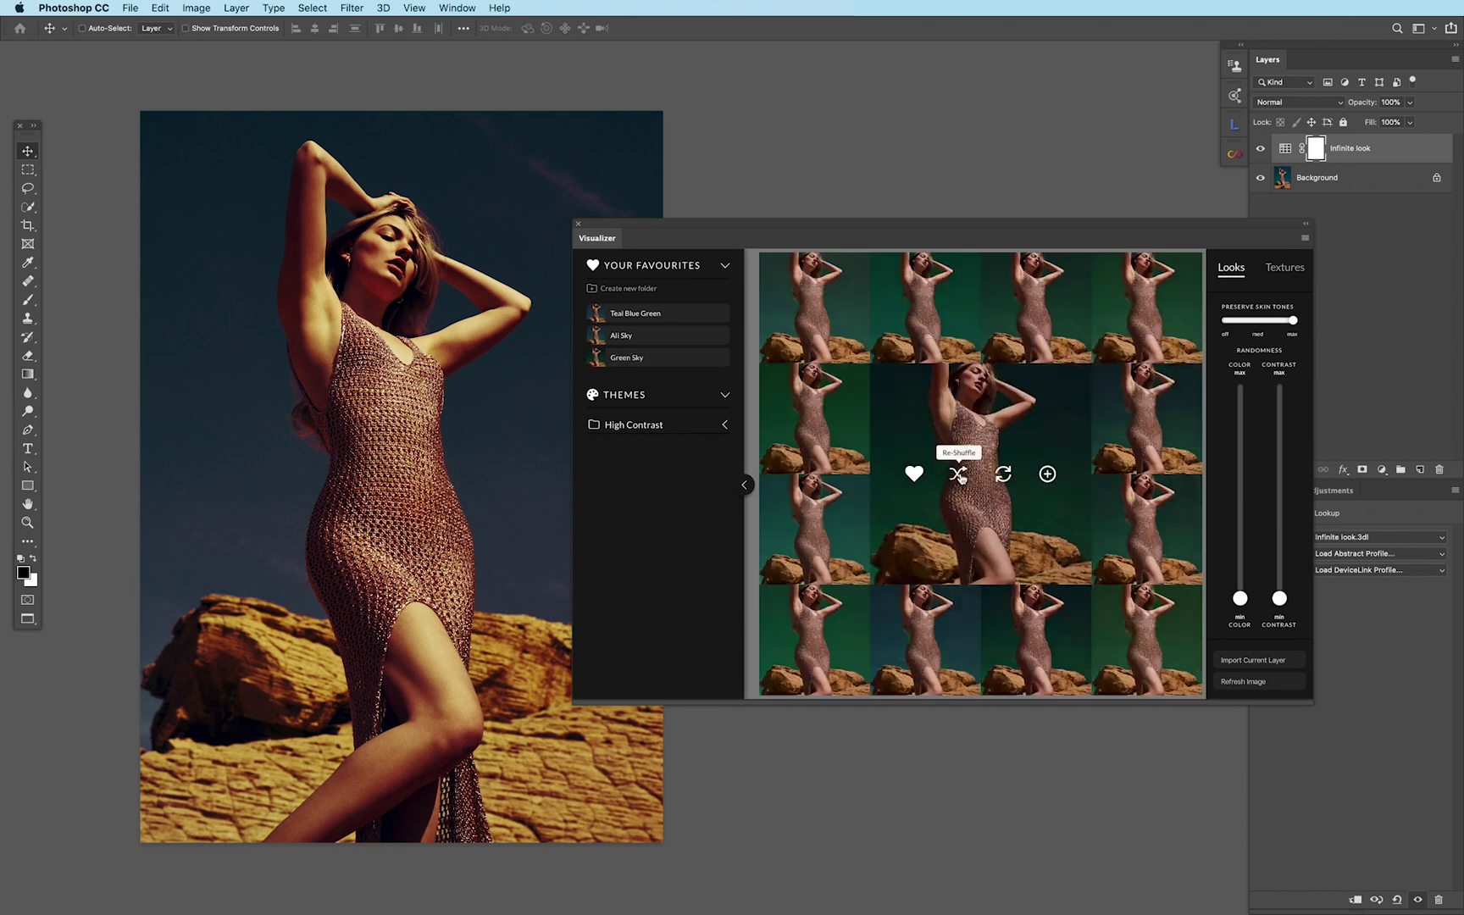
Replace the Infinite look layer's grade with the green centre look, twice, for a deep green sky.
{"action": "left_click", "coordinate": [1001, 475]}
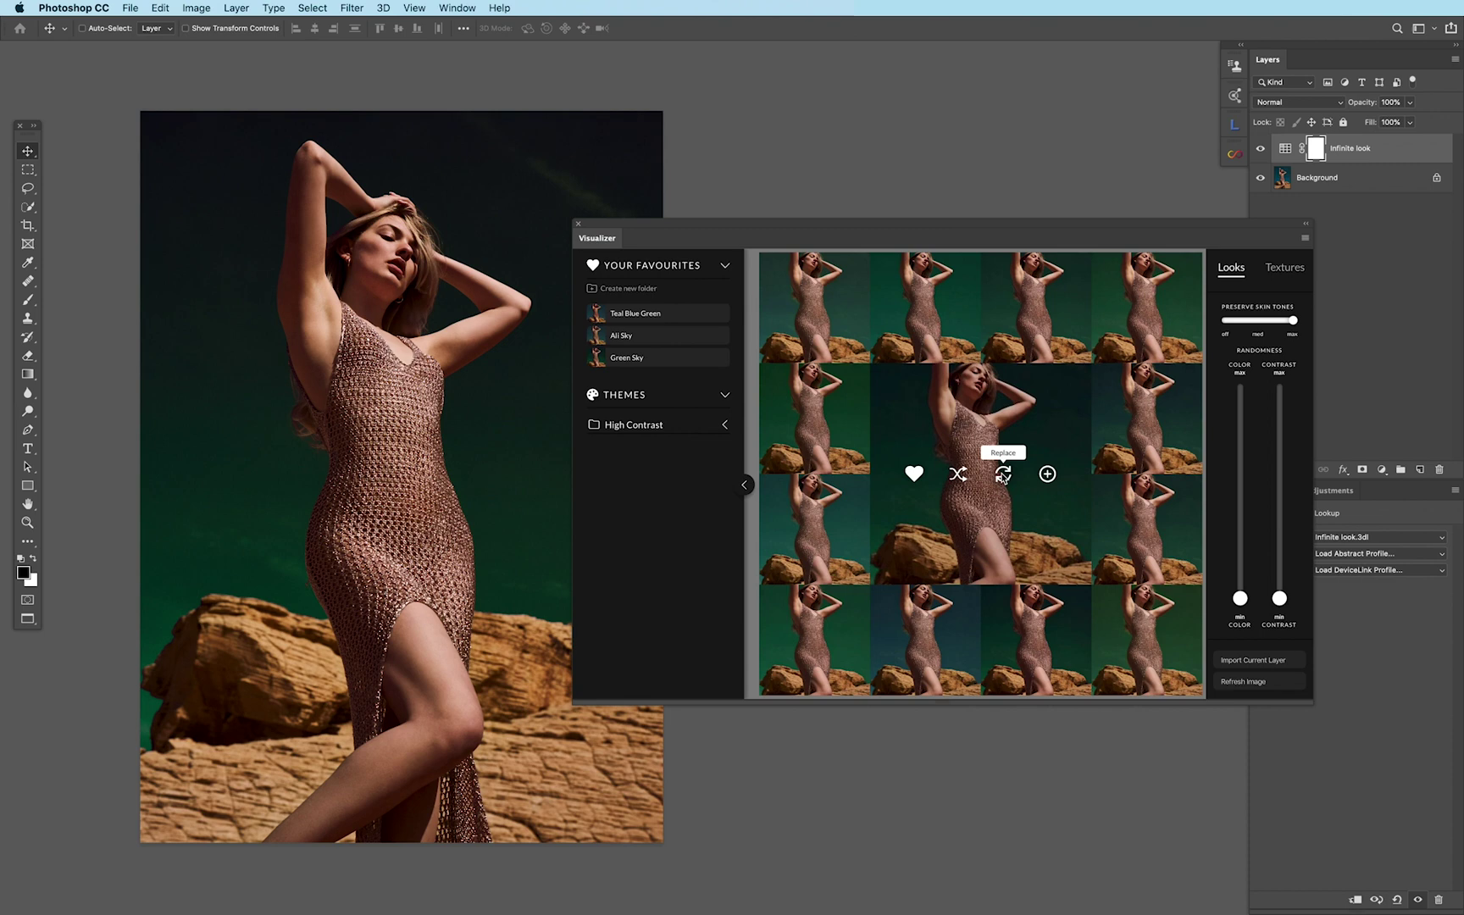
{"action": "left_click", "coordinate": [1002, 476]}
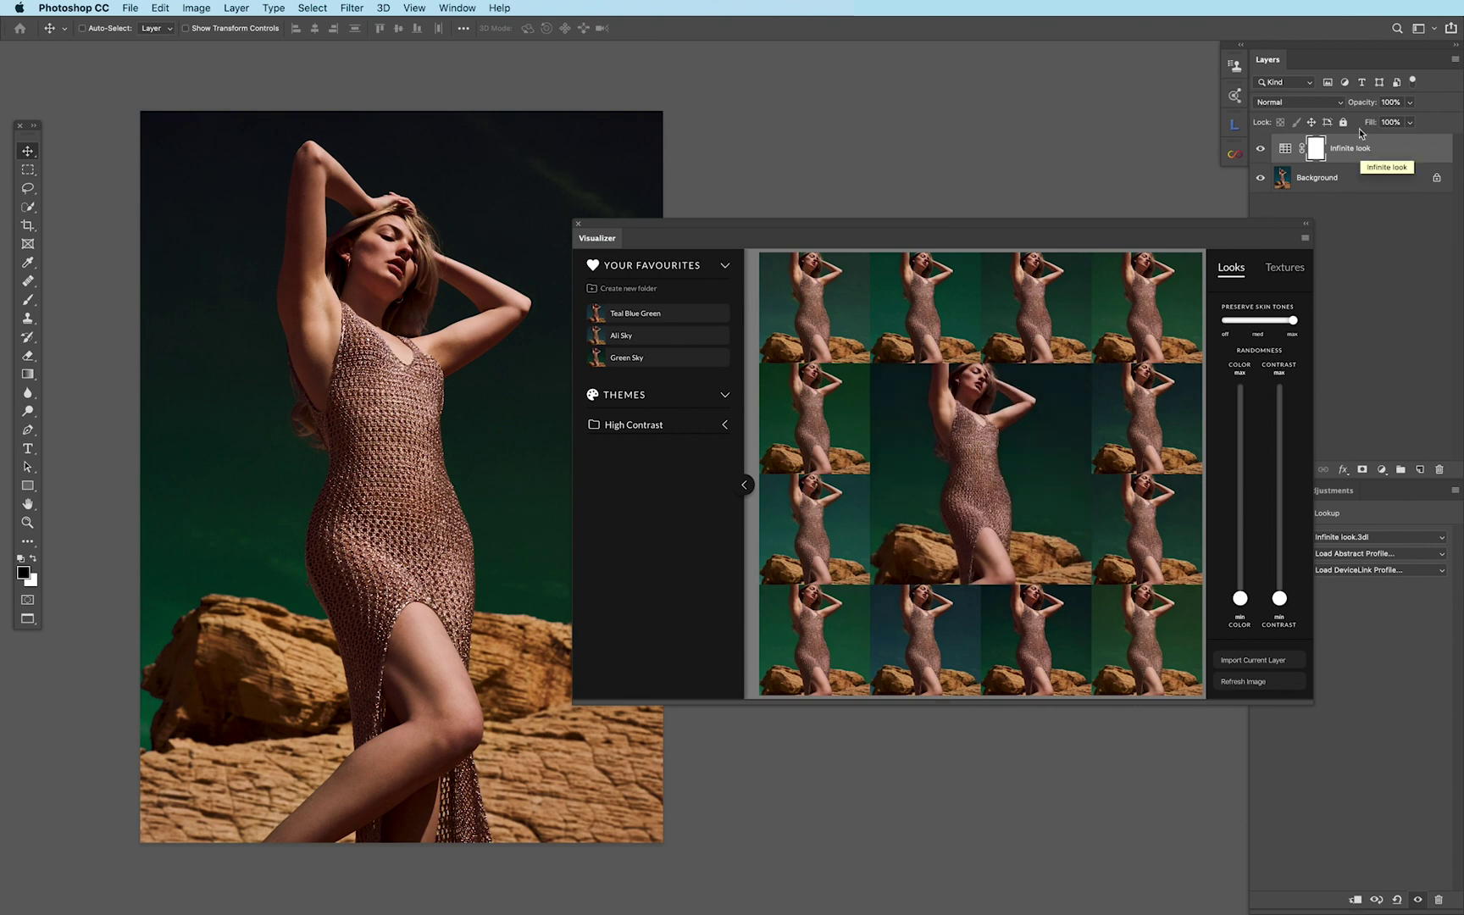
Set the Infinite look layer to 47% opacity in Soft Light blend mode.
{"action": "left_click_drag", "start_coordinate": [1362, 105], "coordinate": [1323, 105]}
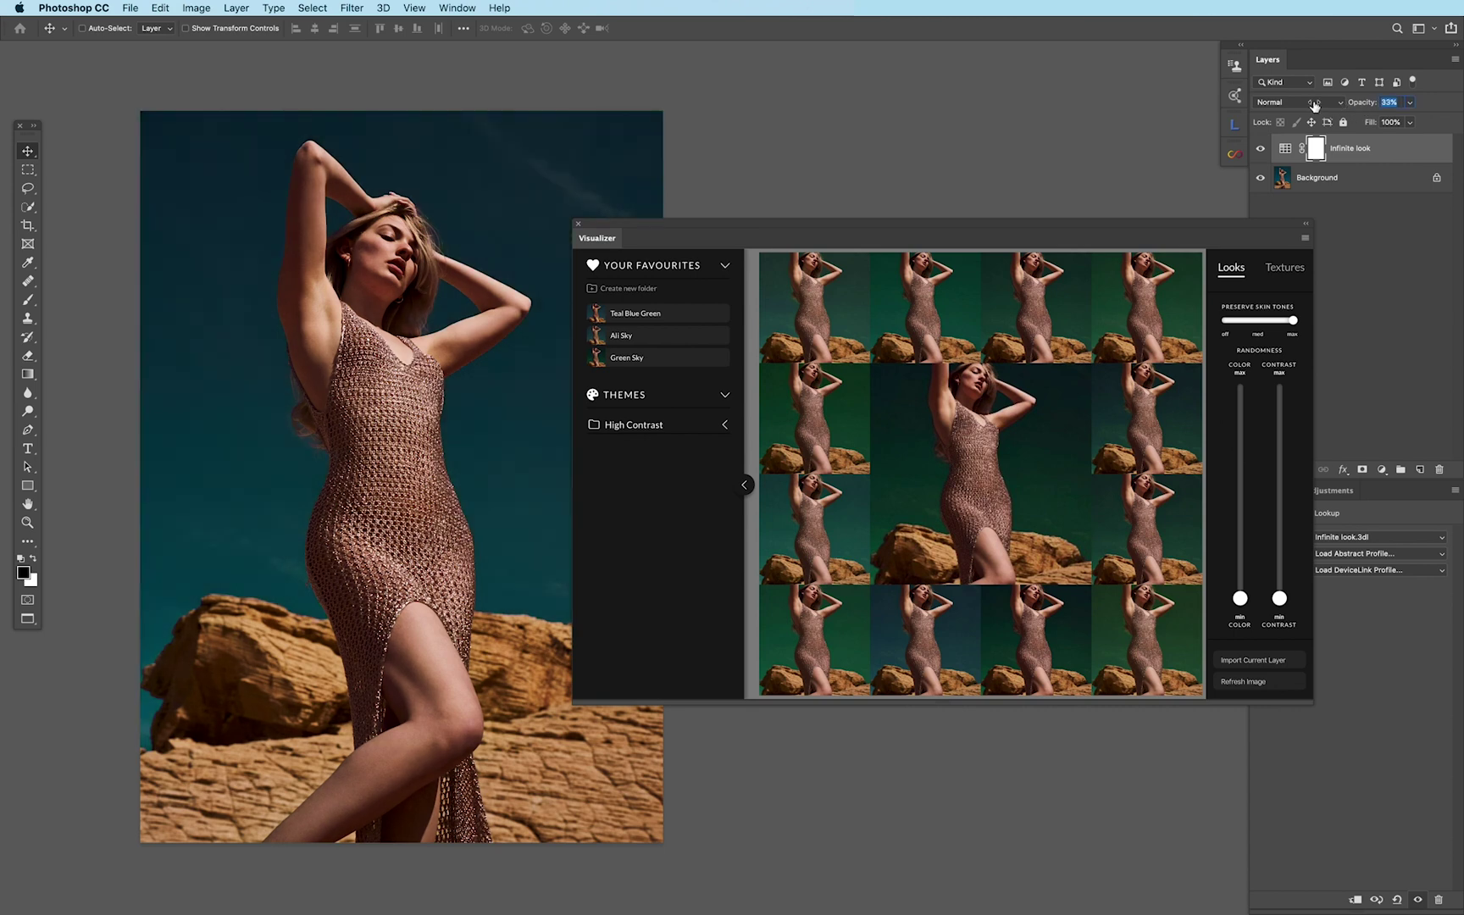
{"action": "left_click", "coordinate": [1315, 103]}
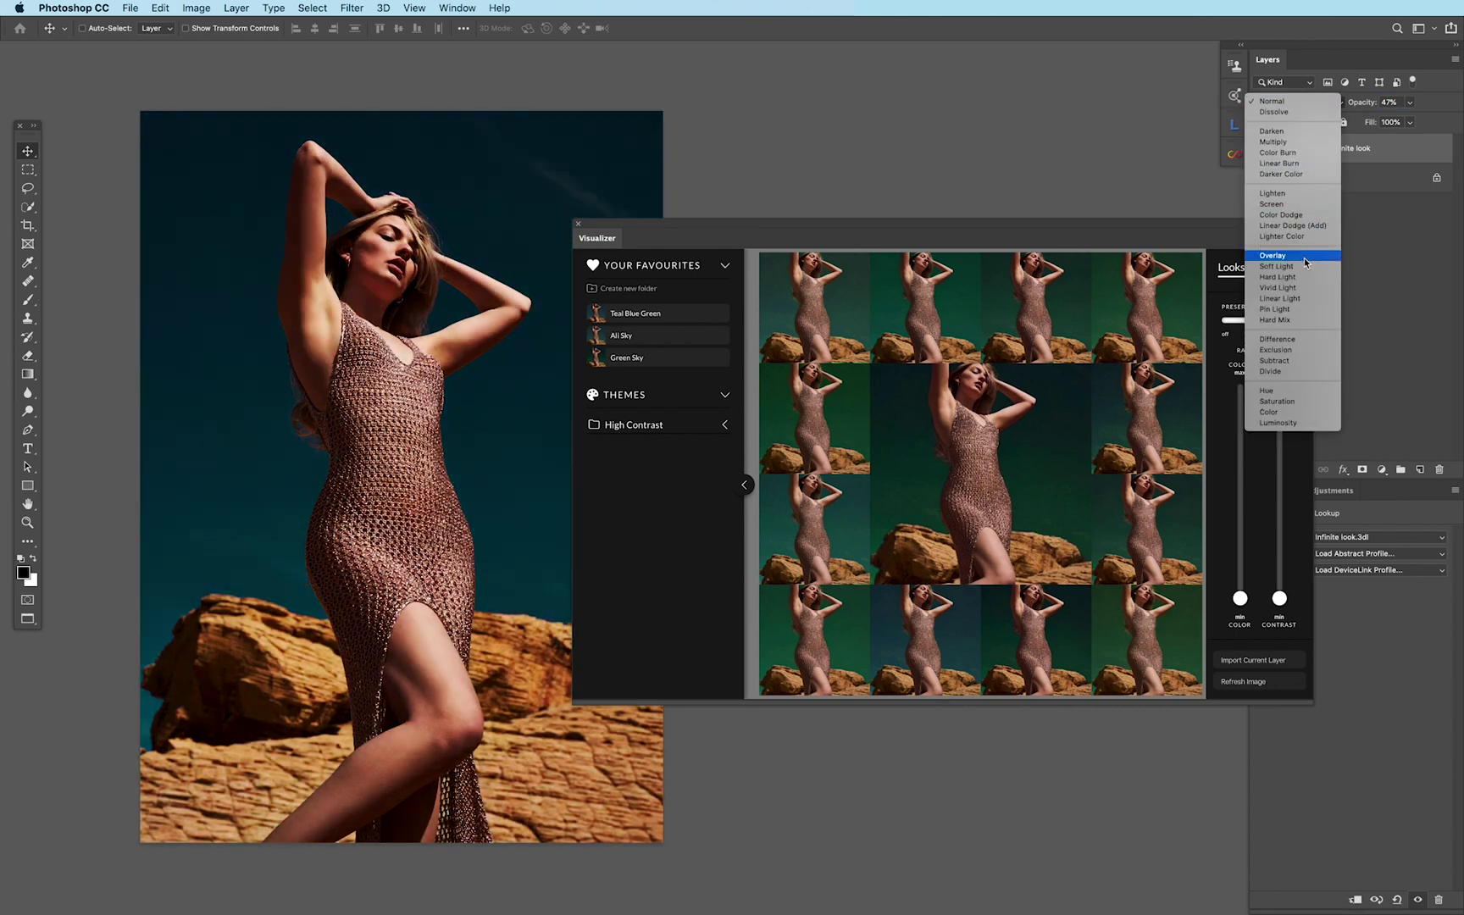
{"action": "key", "text": "Escape"}
{"action": "key", "text": "alt+shift+f"}
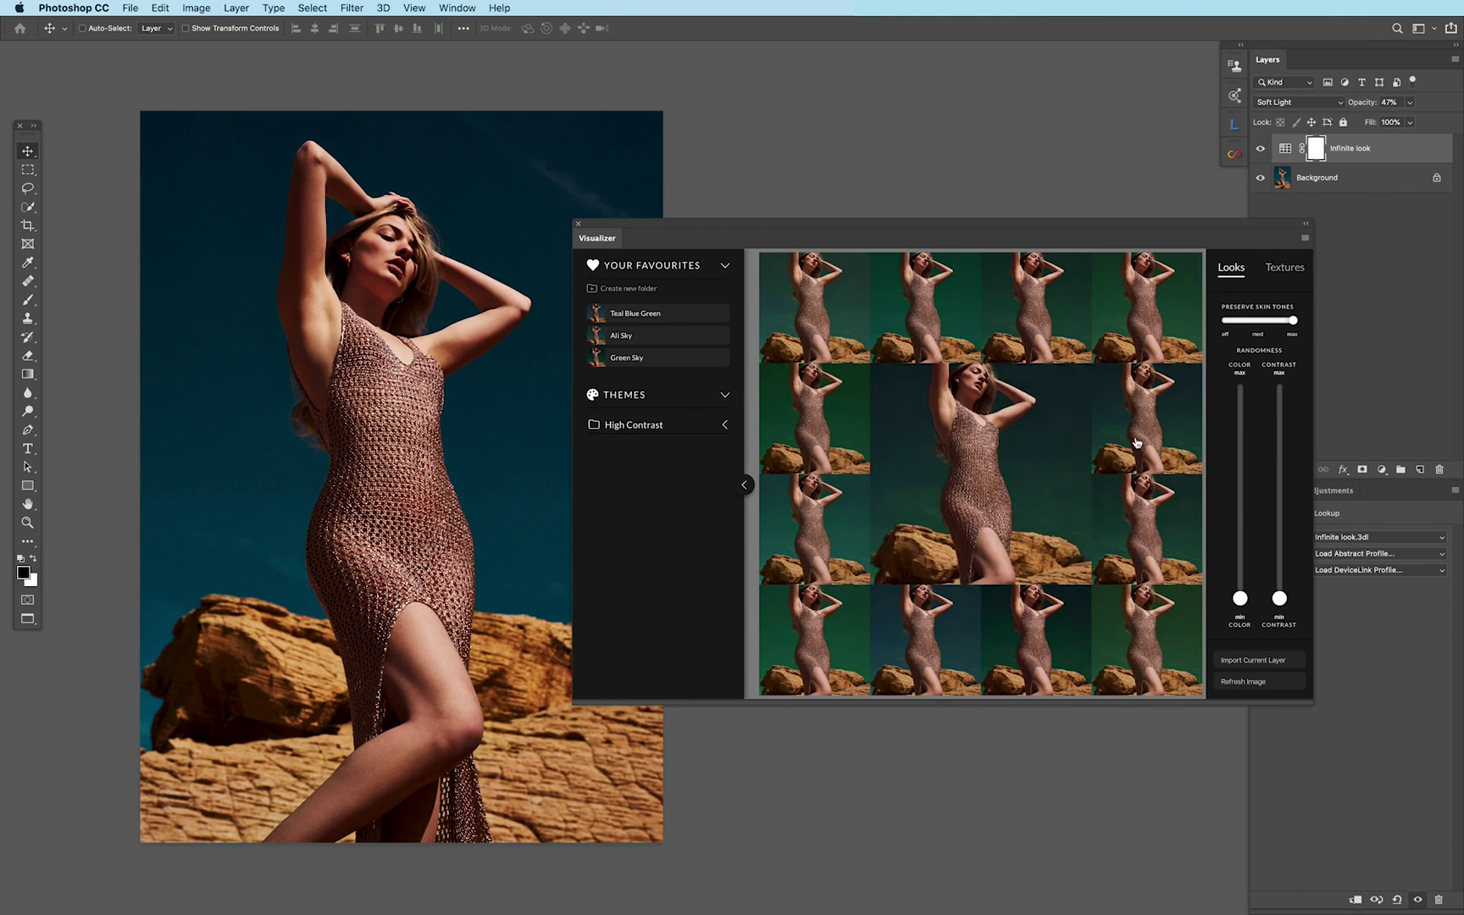
{"action": "left_click", "coordinate": [1124, 479]}
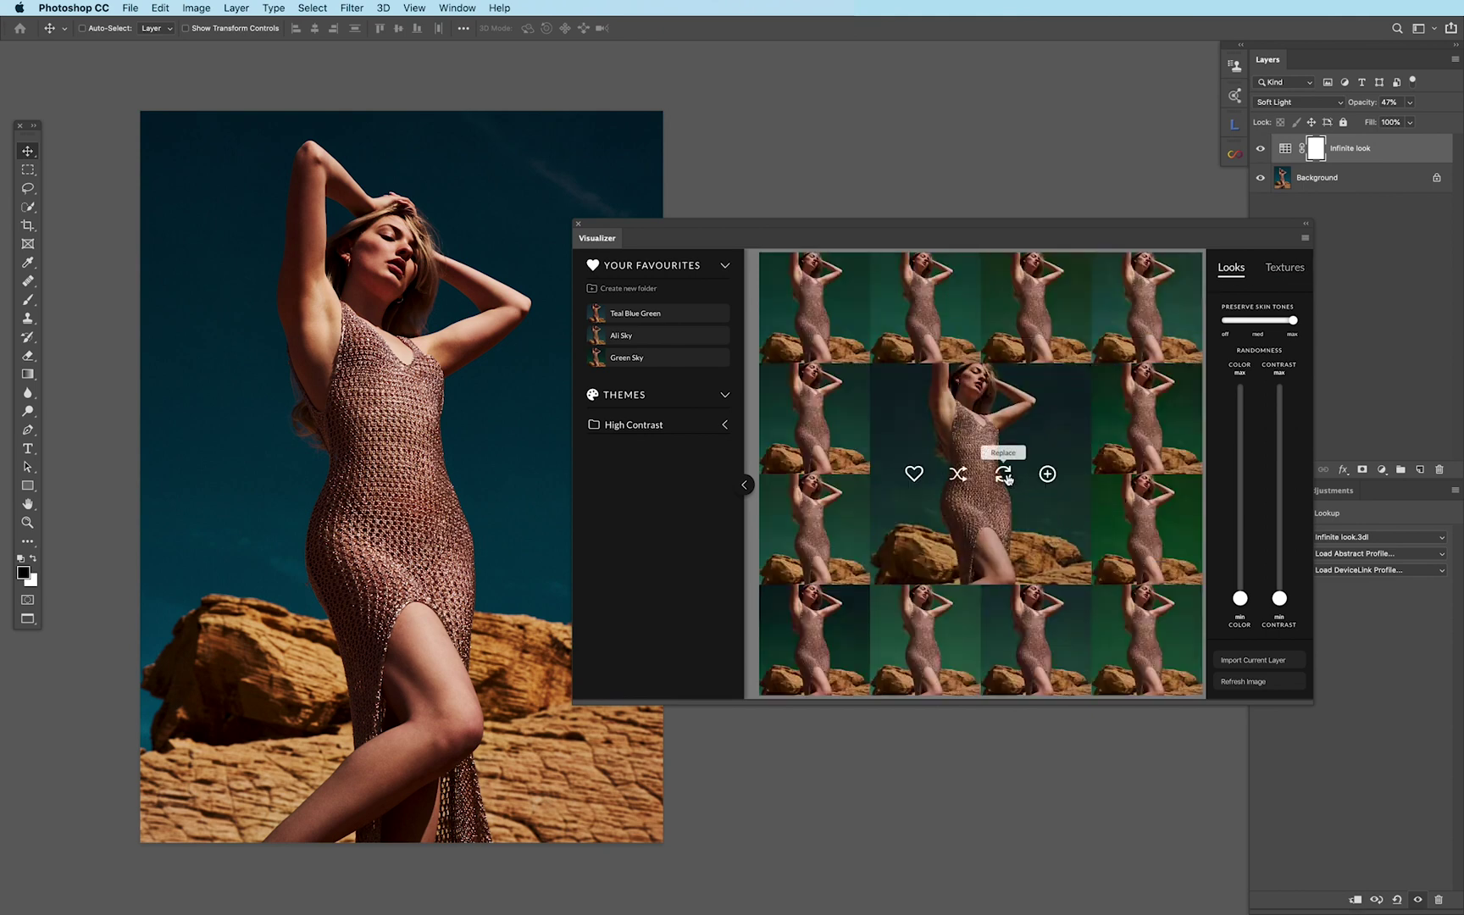